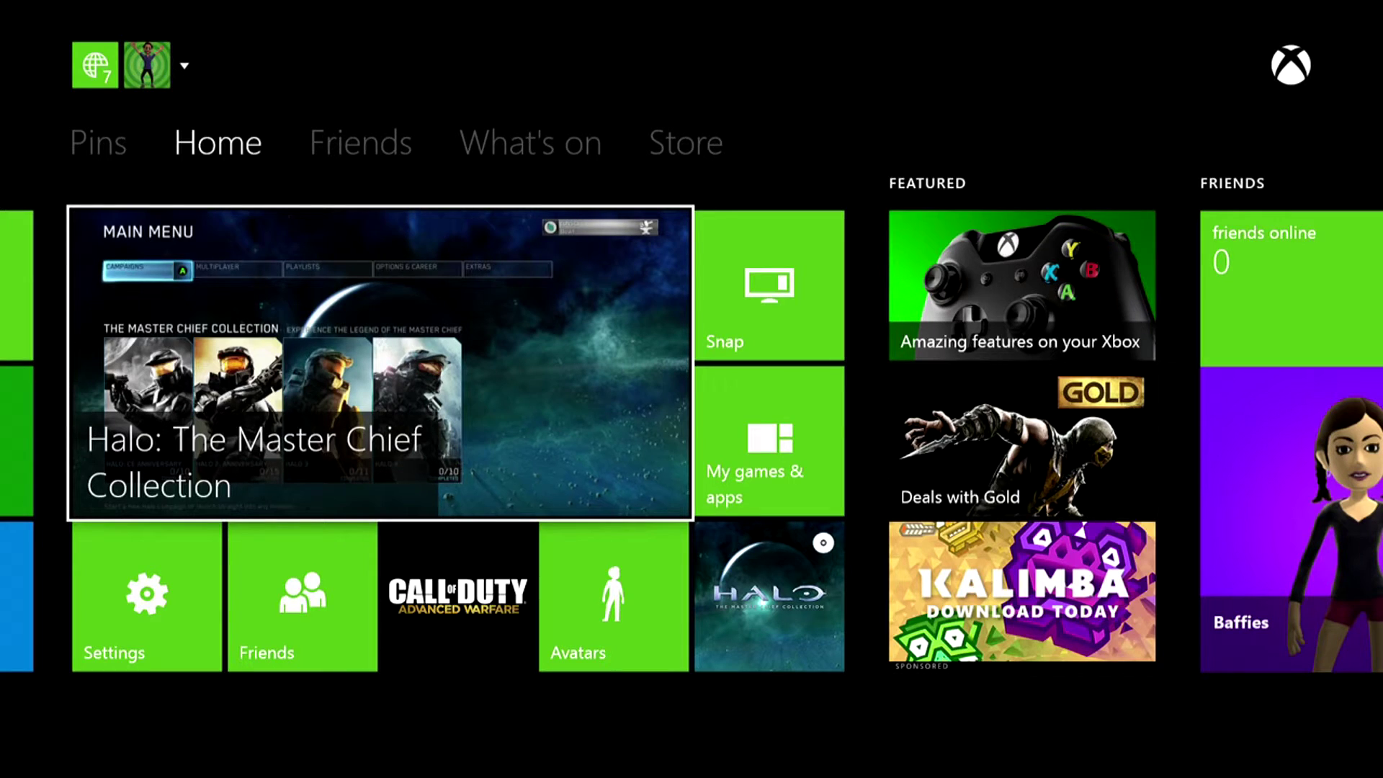
Open the console's Preferences settings and go to the "Allow game streaming to other devices (beta)" option
key(Down)
key(Return)
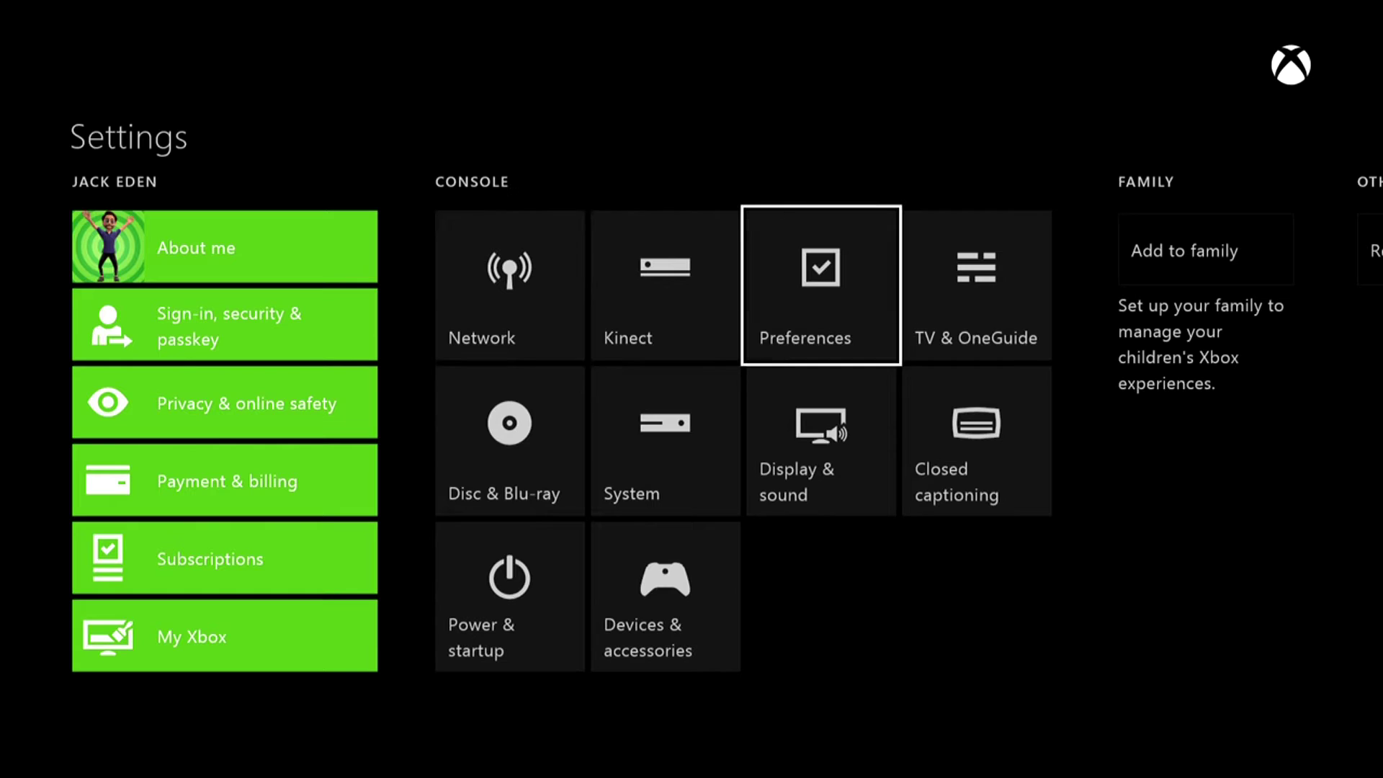
key(Return)
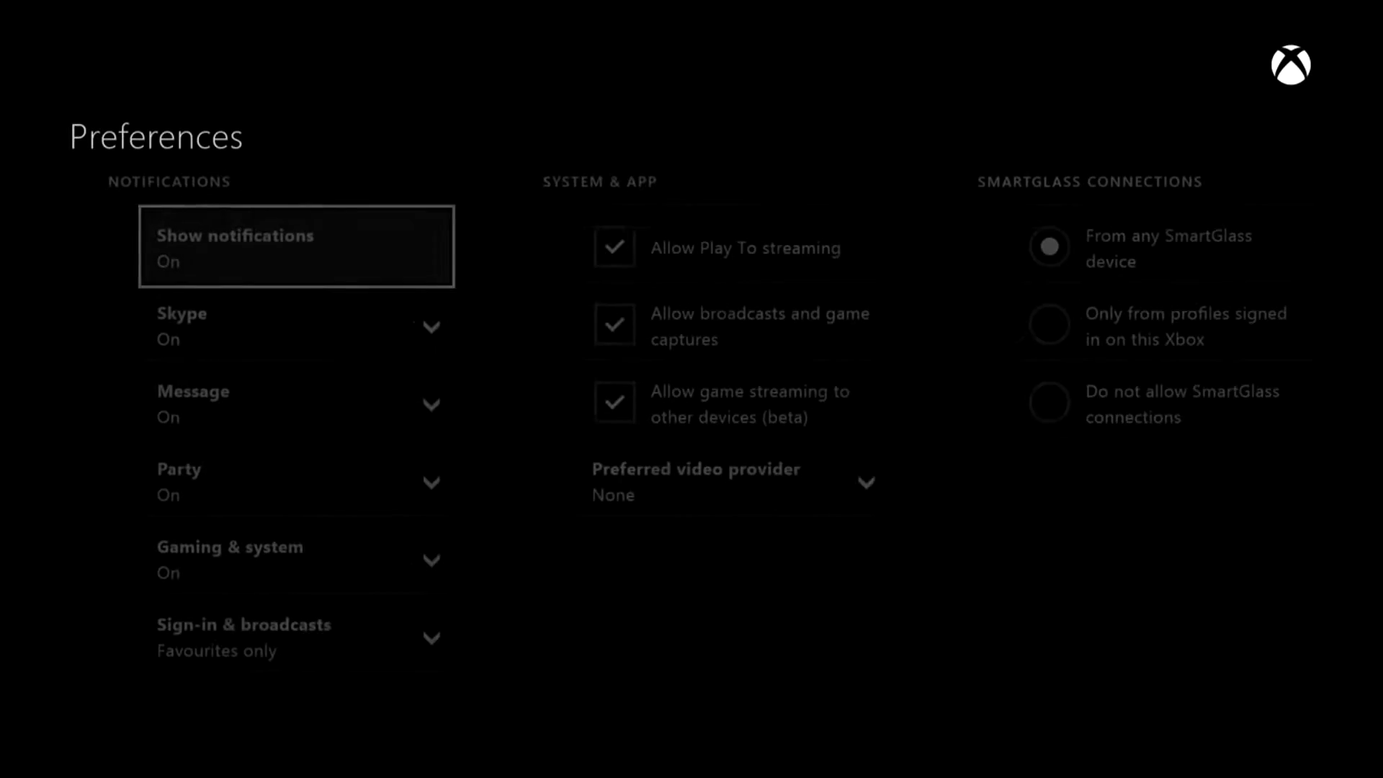
key(Right)
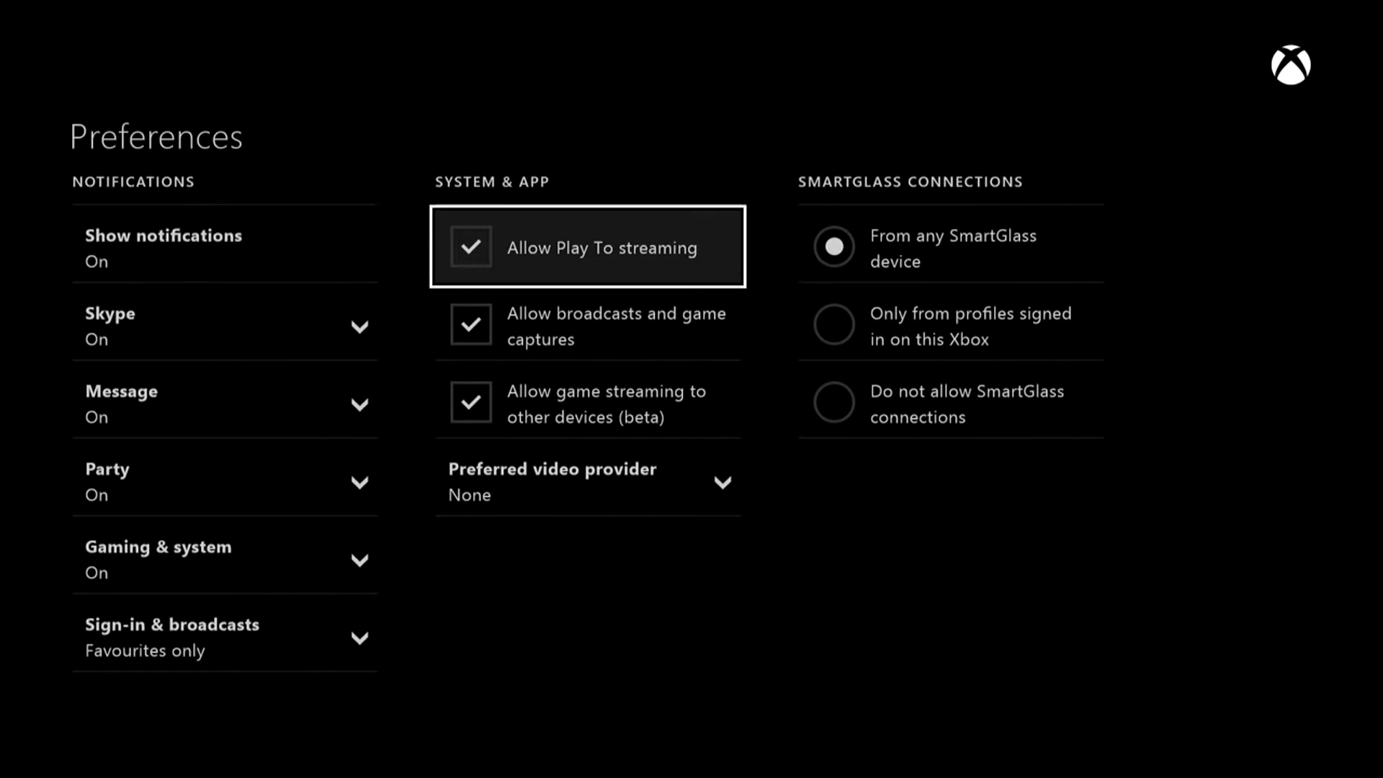
key(Down)
key(Down)
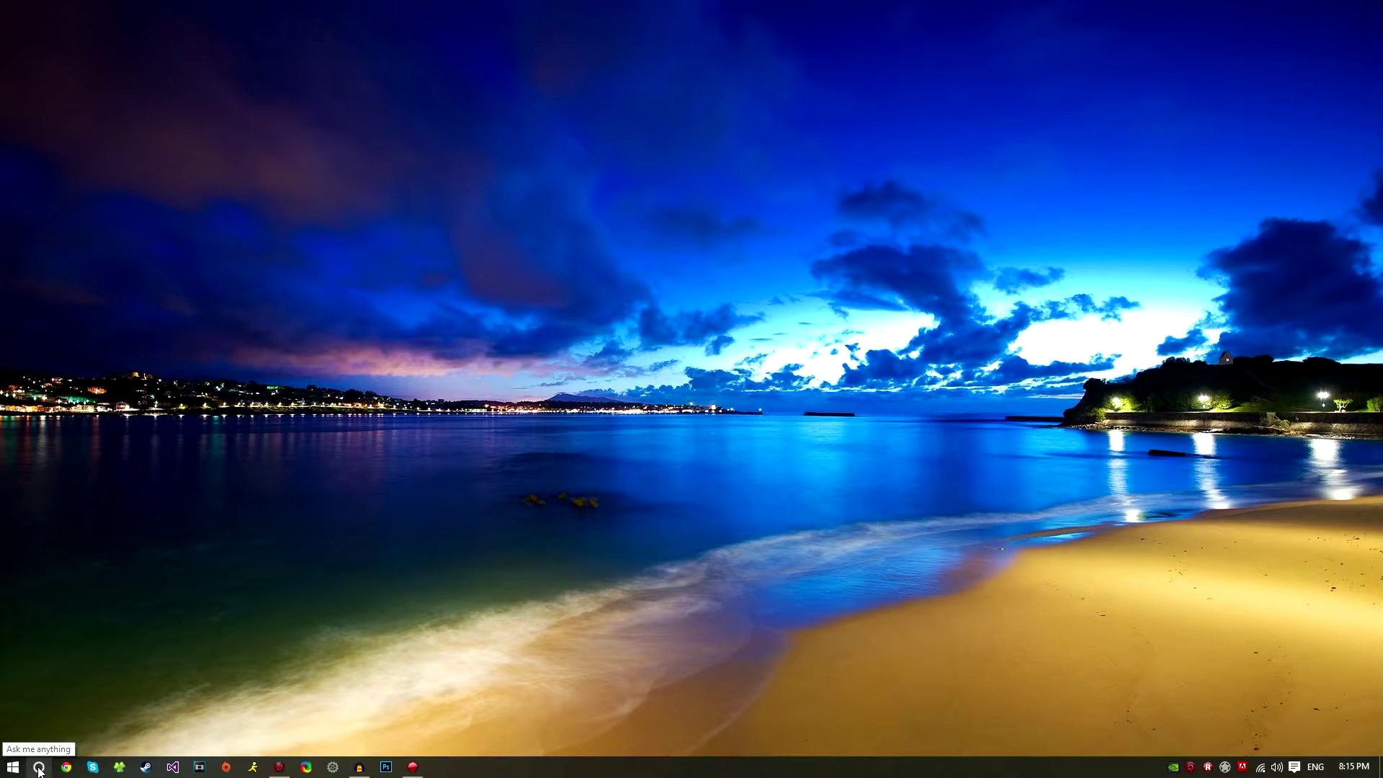
Switch to the Windows PC and search for "xbox" to open the Xbox app
click(39, 768)
text(xbox)
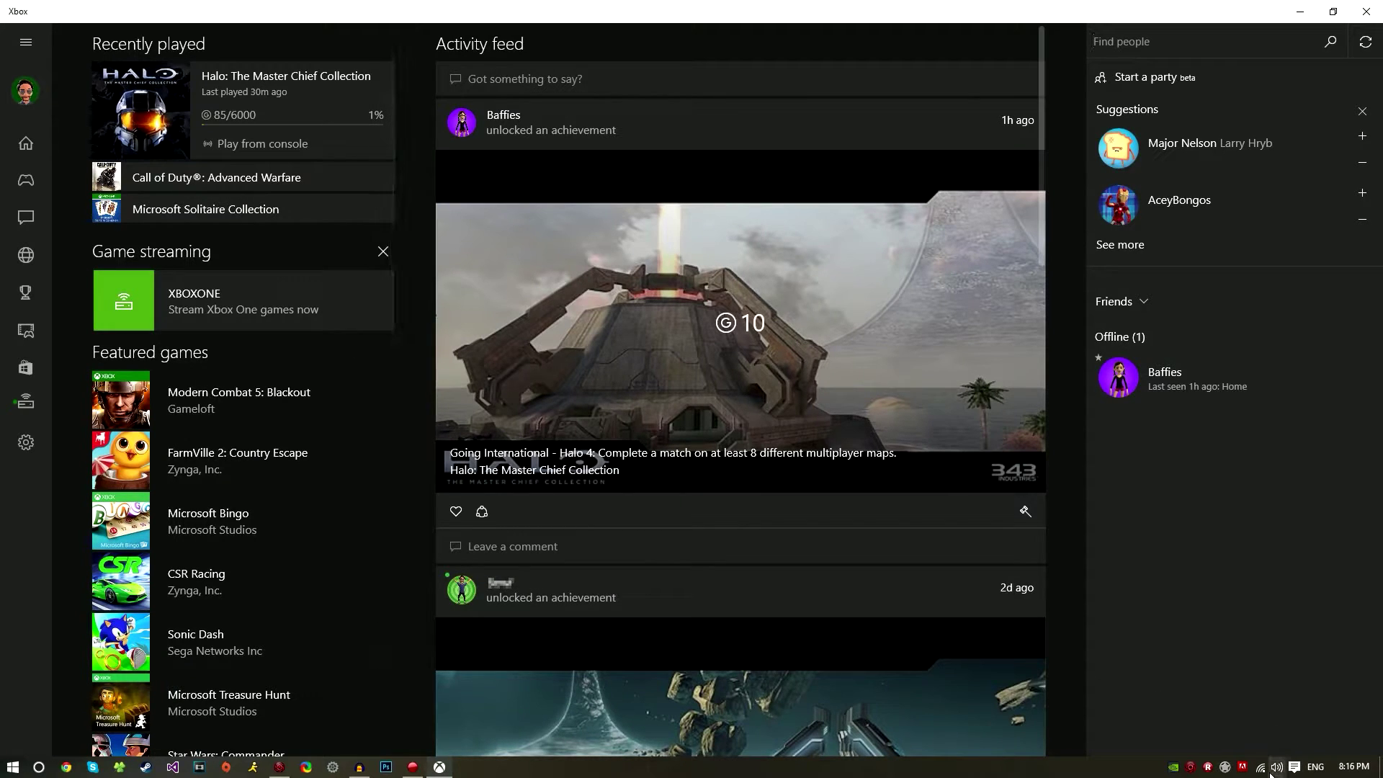
Check the Windows Action Center, and view the video encoding levels in the Xbox app's Game streaming settings
click(1294, 768)
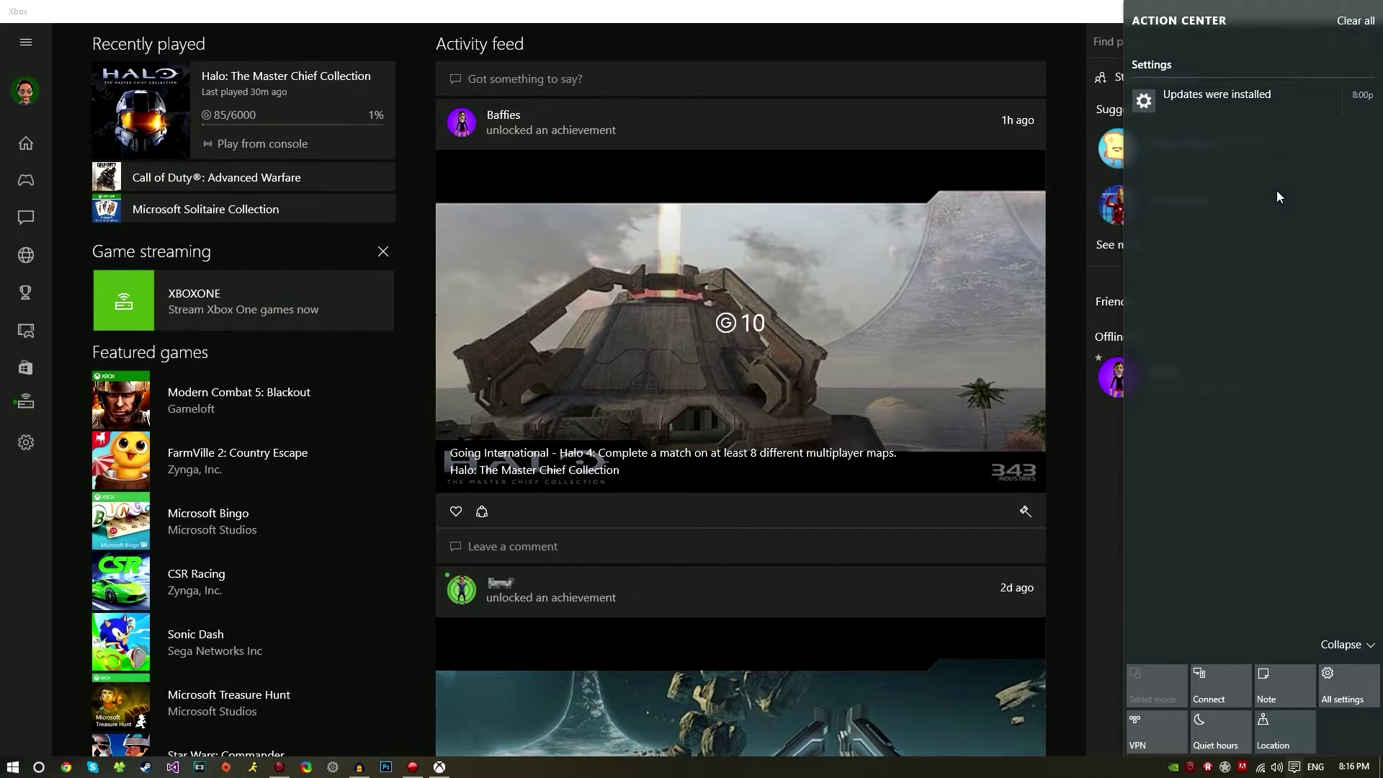
click(32, 500)
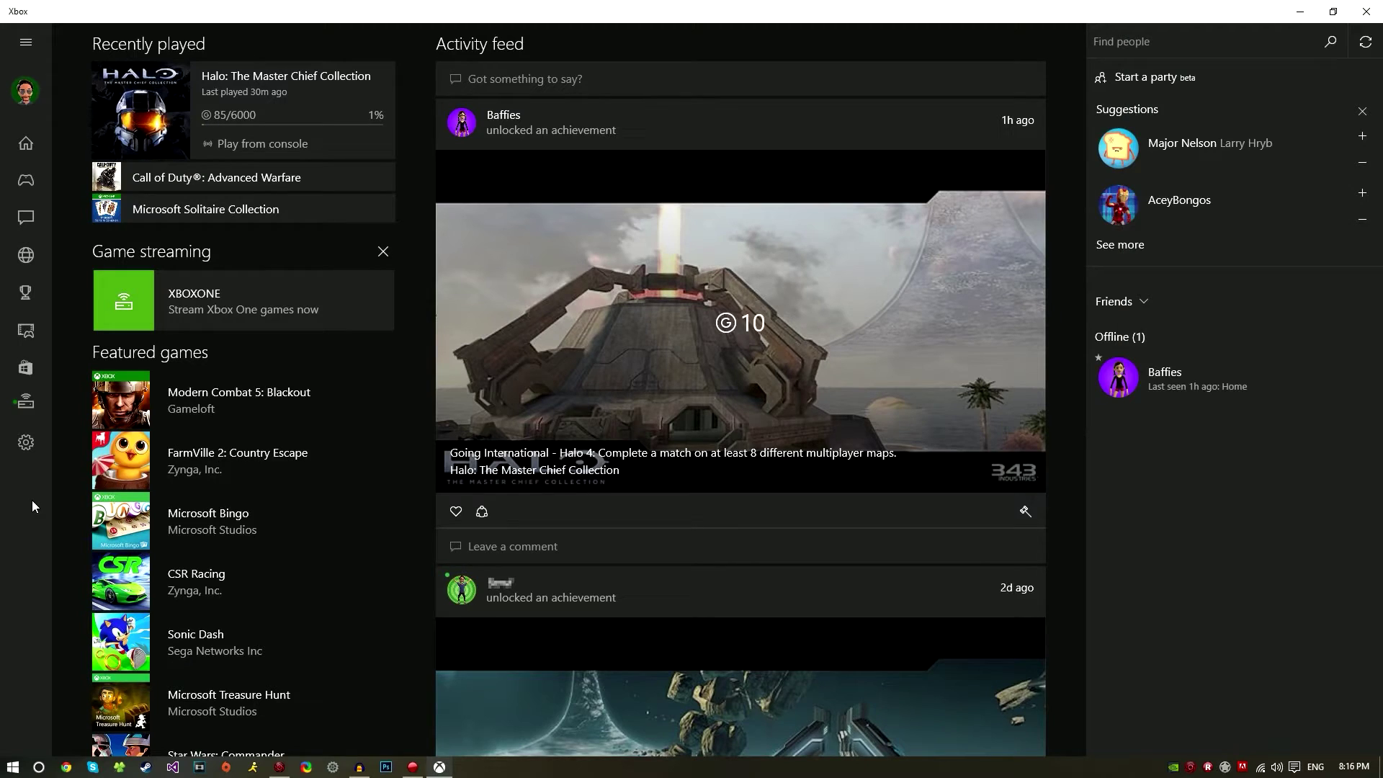
click(27, 444)
click(302, 128)
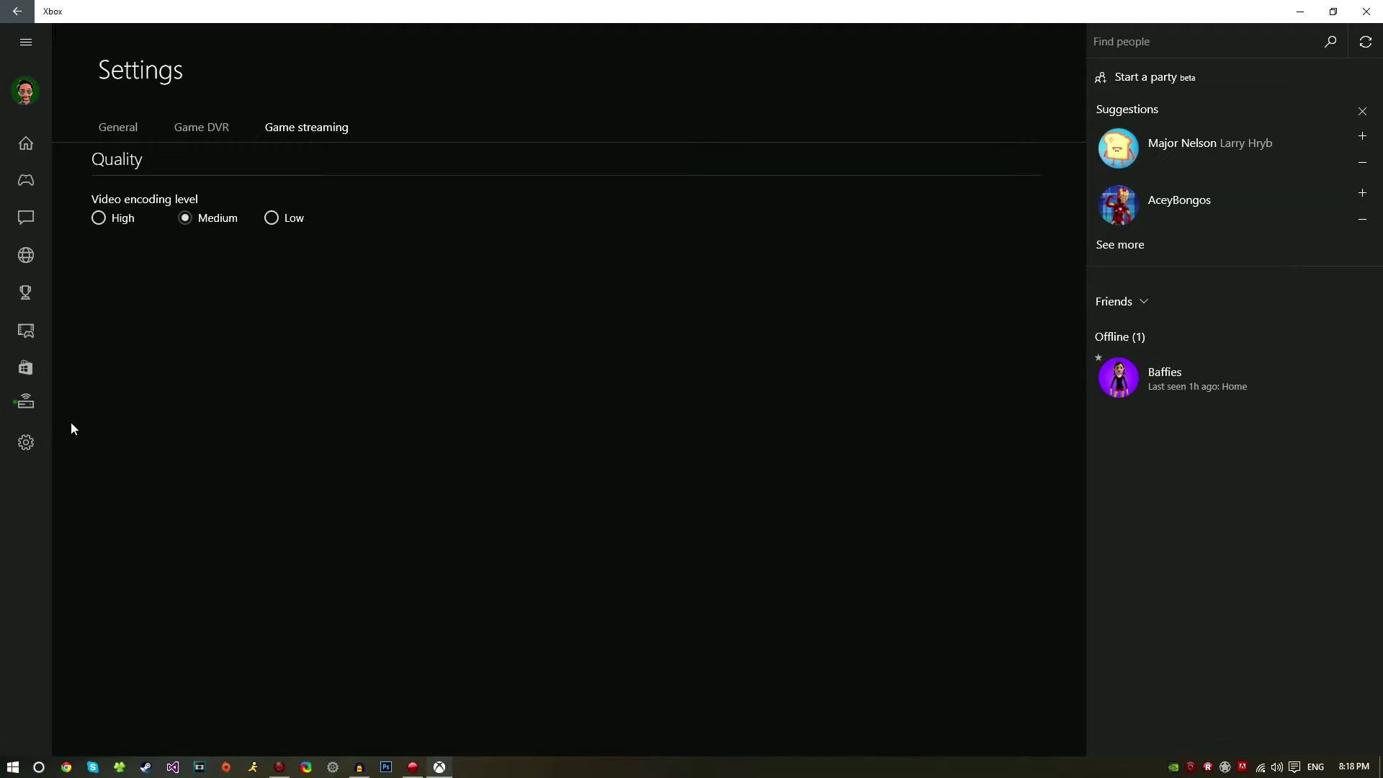
Connect the Xbox app to the XBOXONE console
click(29, 408)
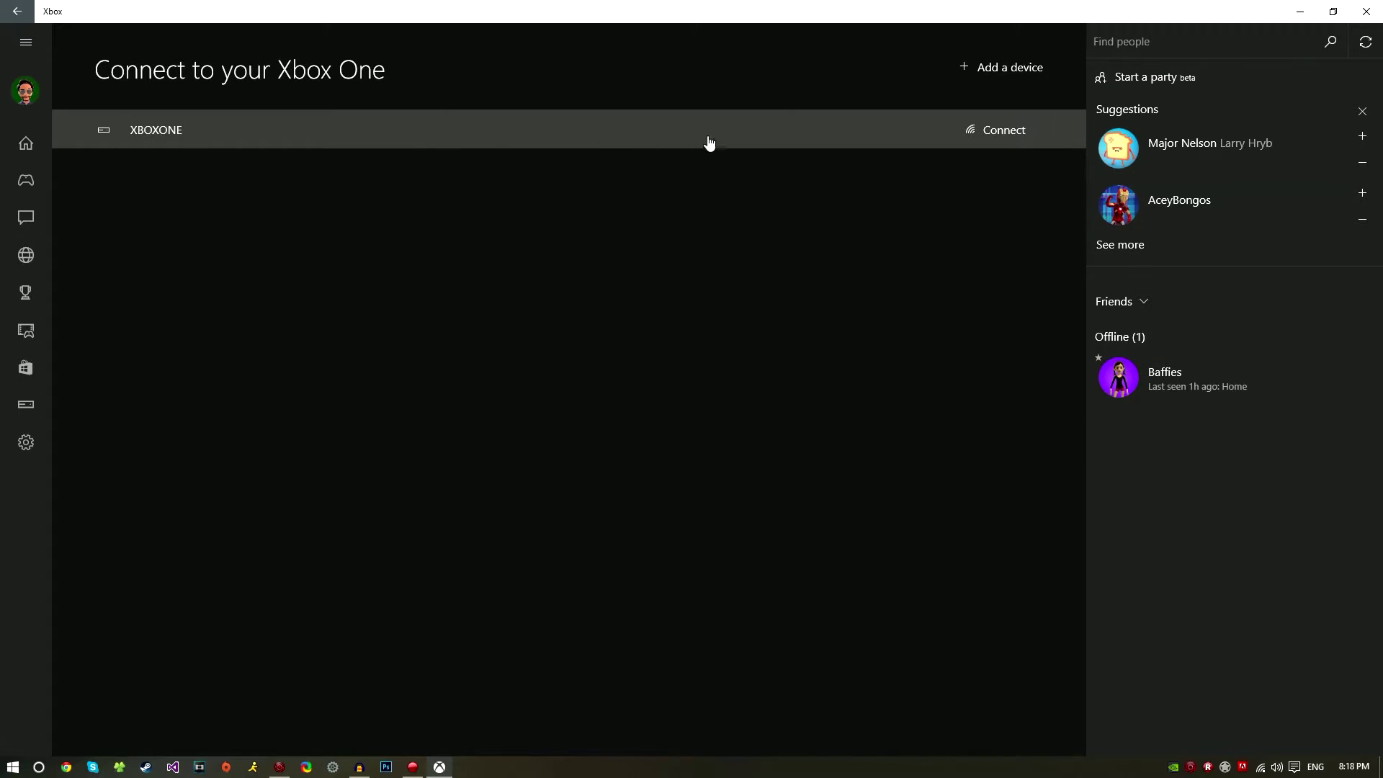
click(1004, 133)
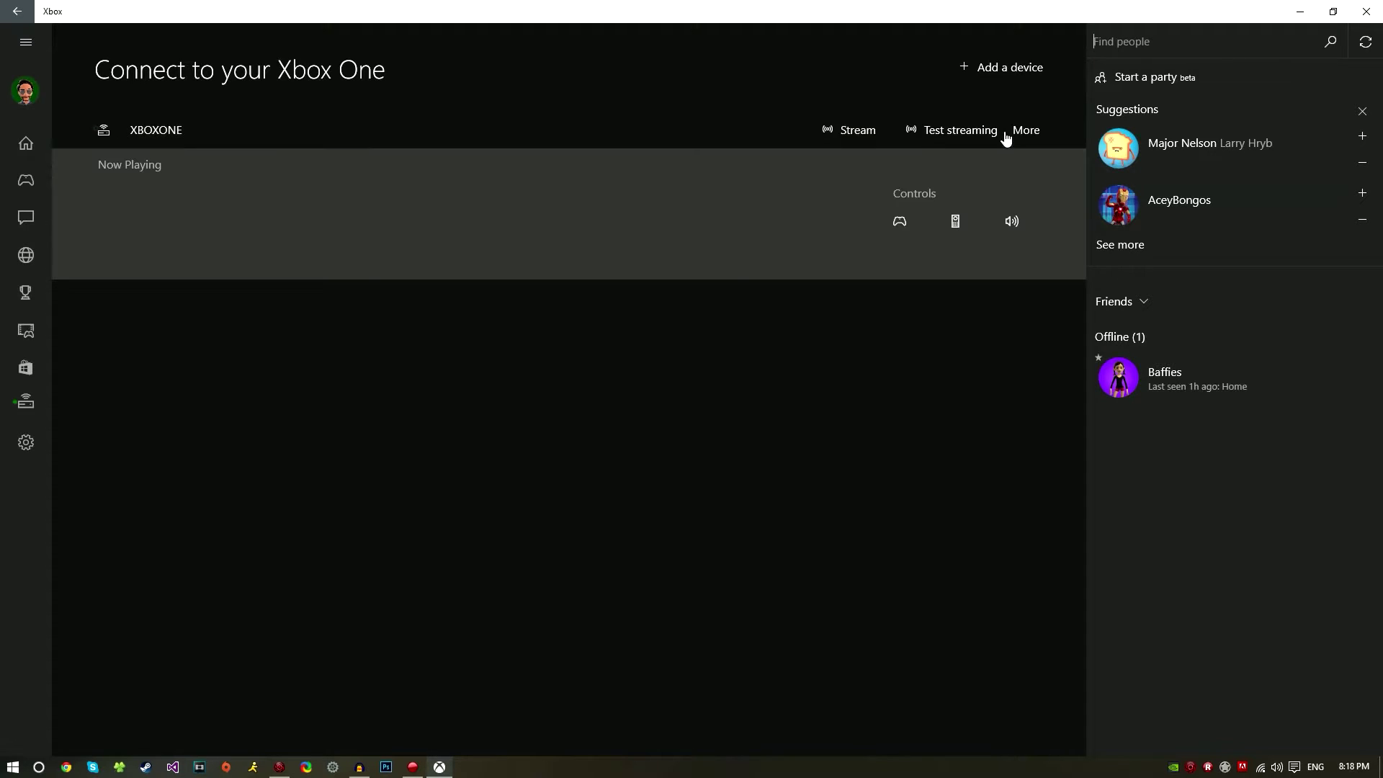
View the on-screen controller, TV remote and volume controls for the connected console, closing each one
click(905, 227)
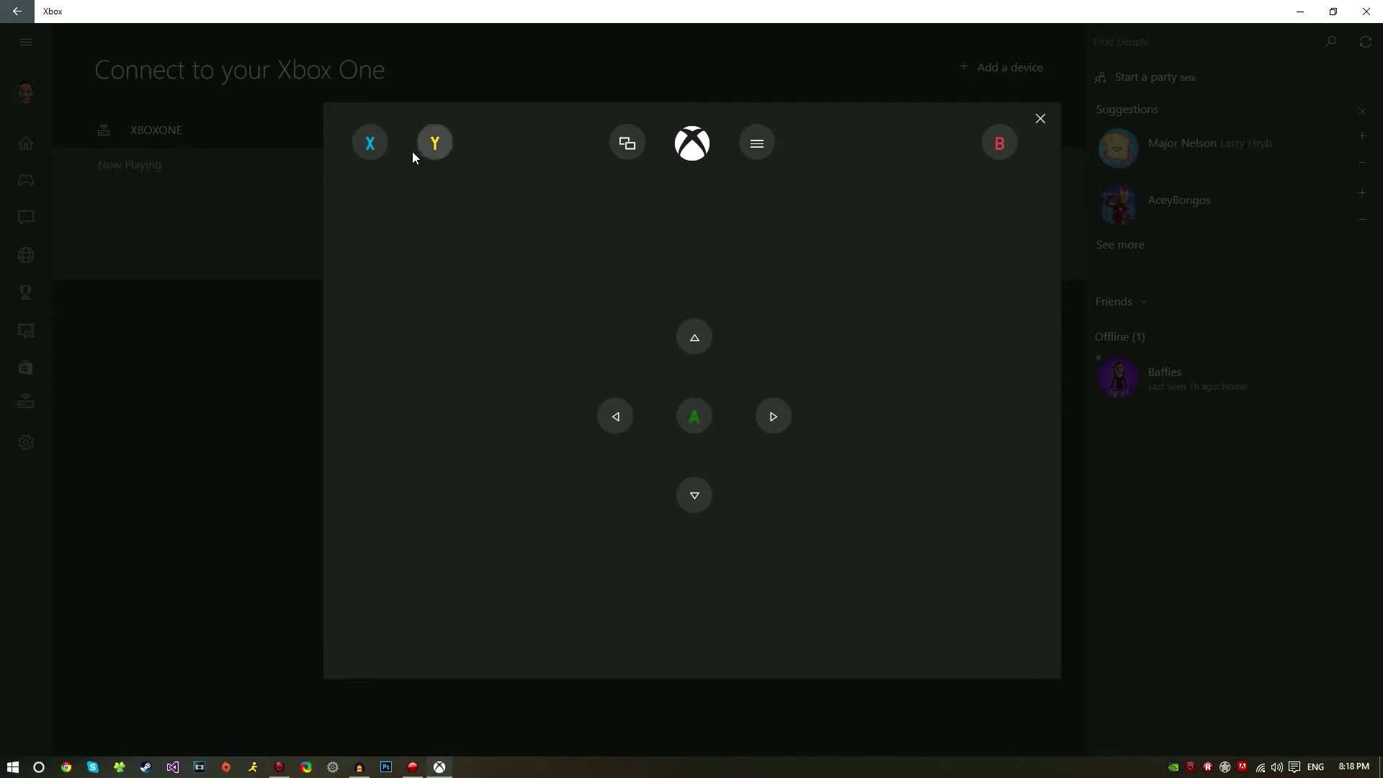
click(1040, 120)
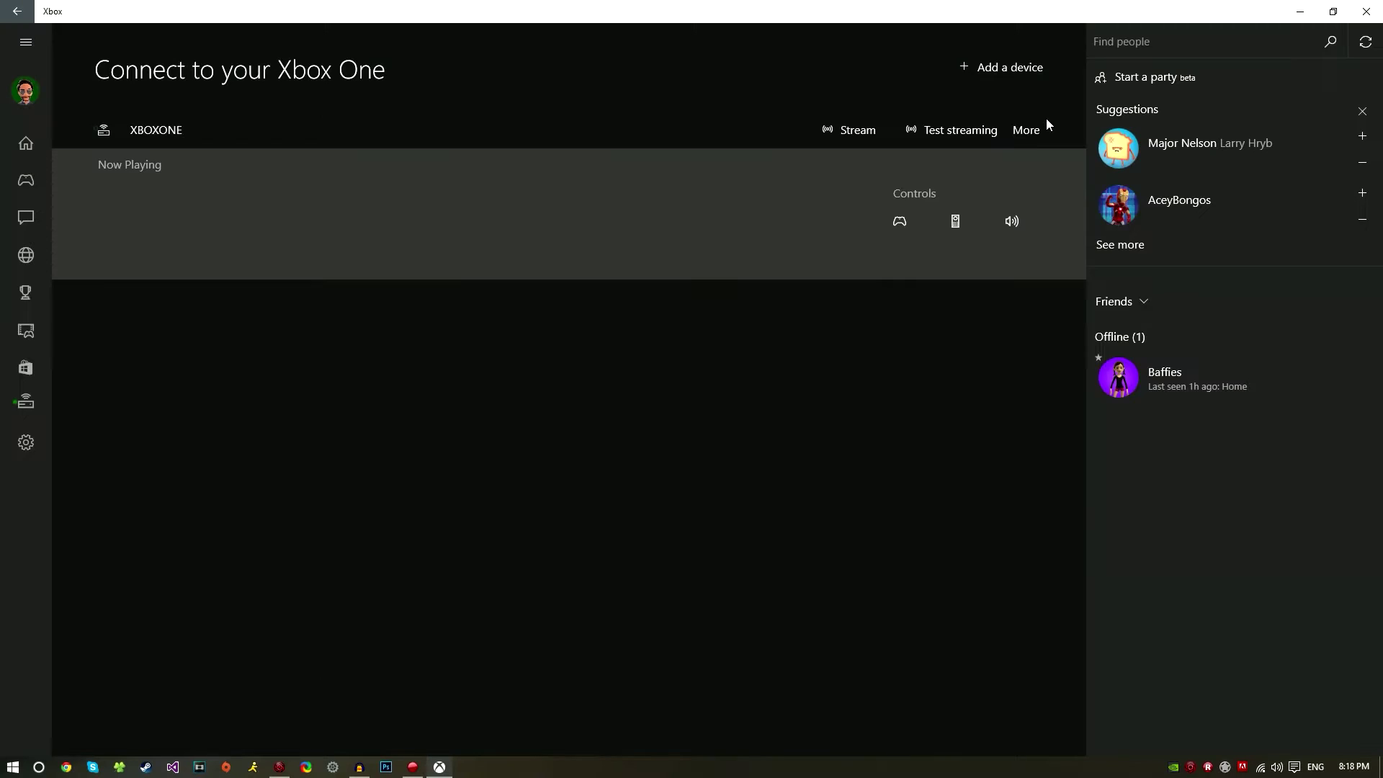
click(955, 224)
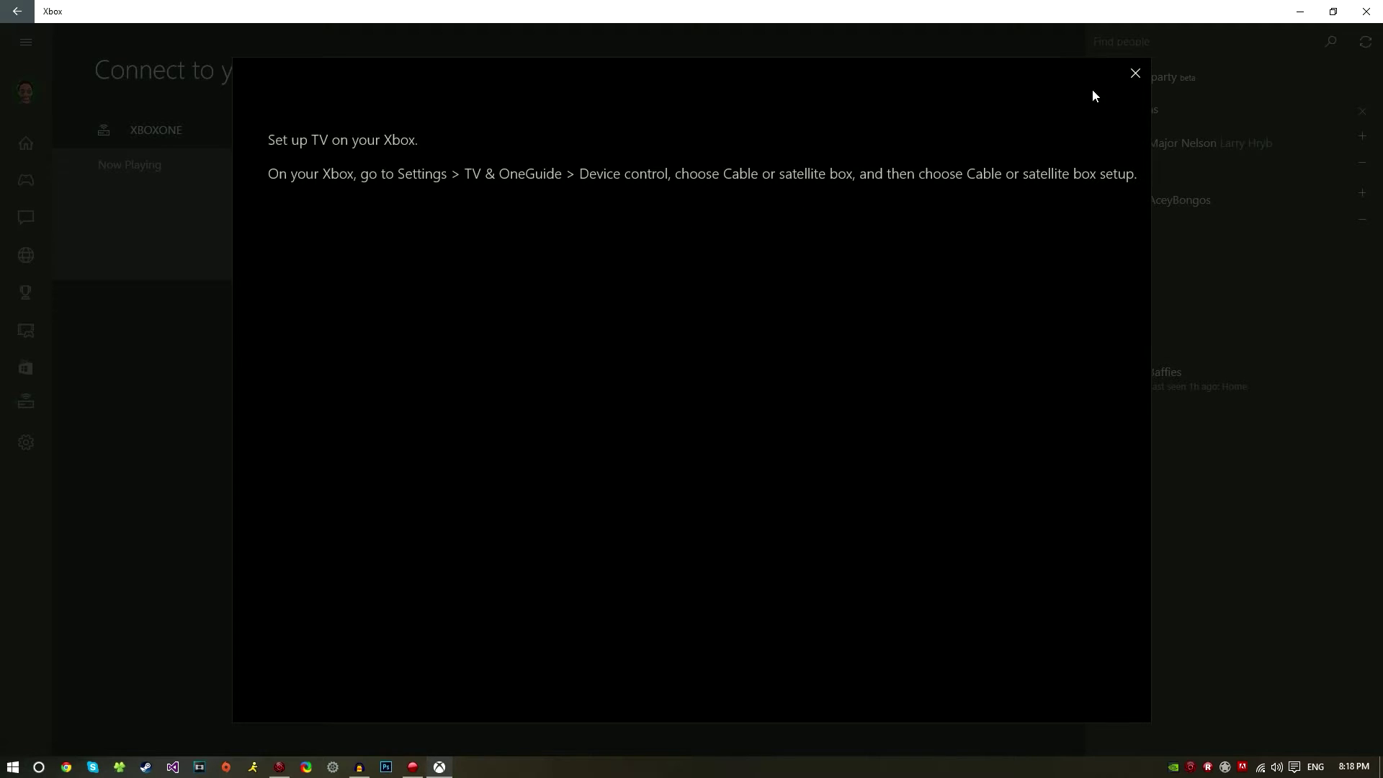
click(1134, 75)
click(1007, 224)
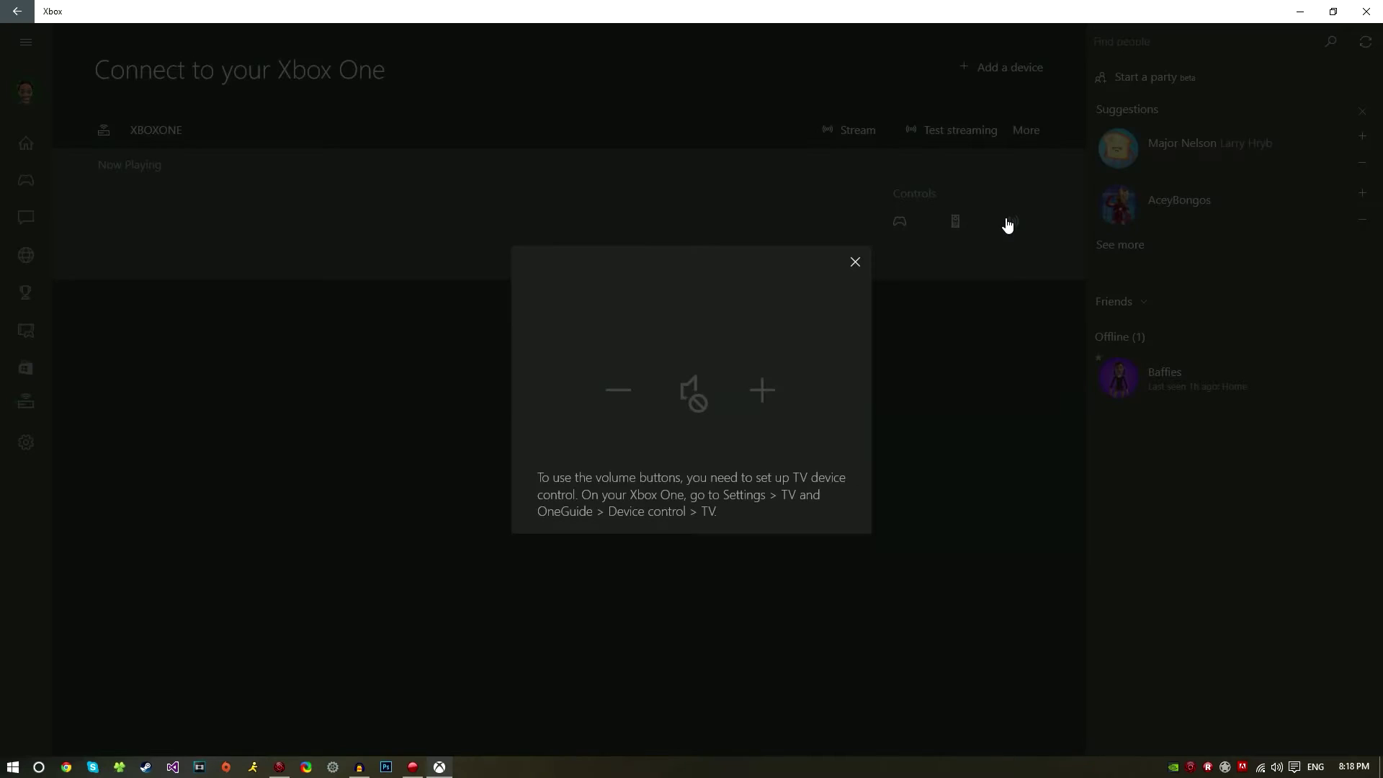
click(856, 262)
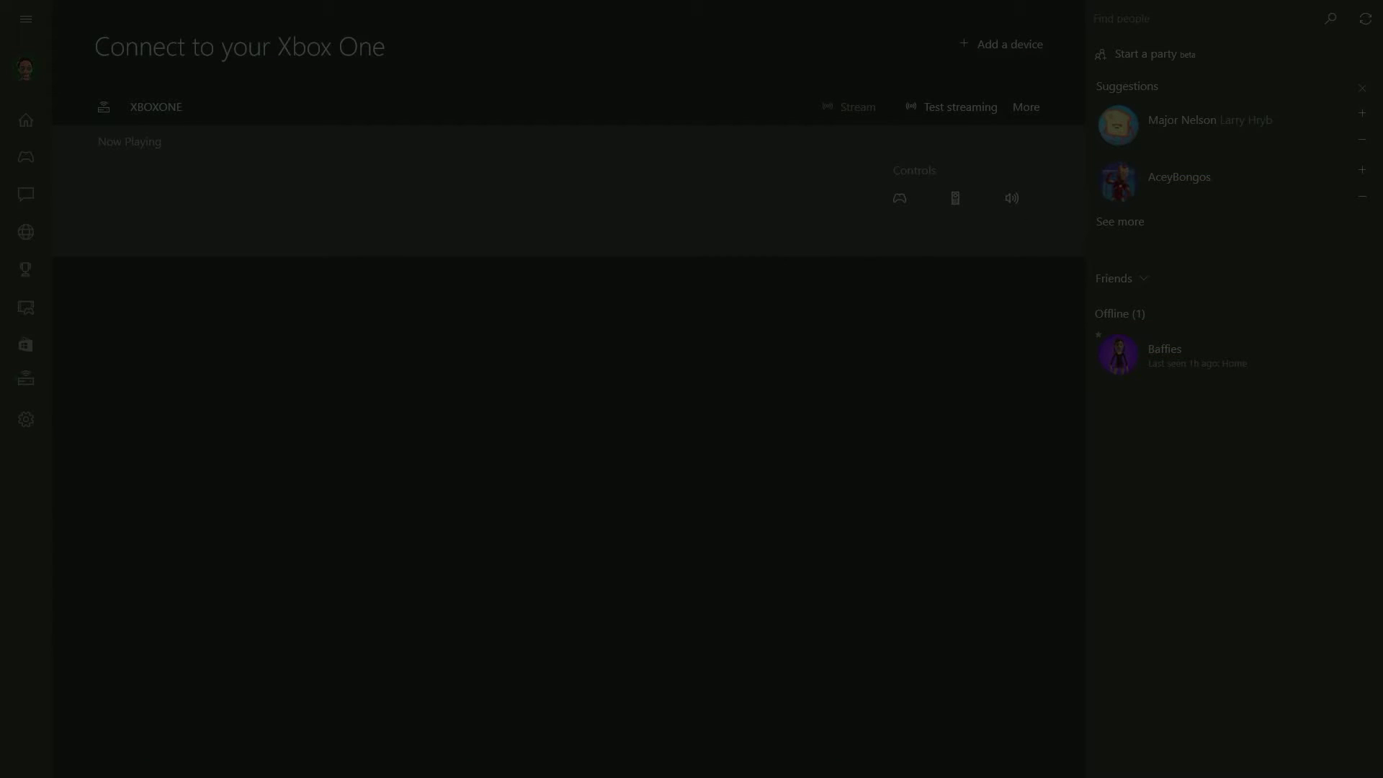
Test the stream's response by moving the selection among the console's Settings tiles, finishing on Kinect
key(Down)
key(Right)
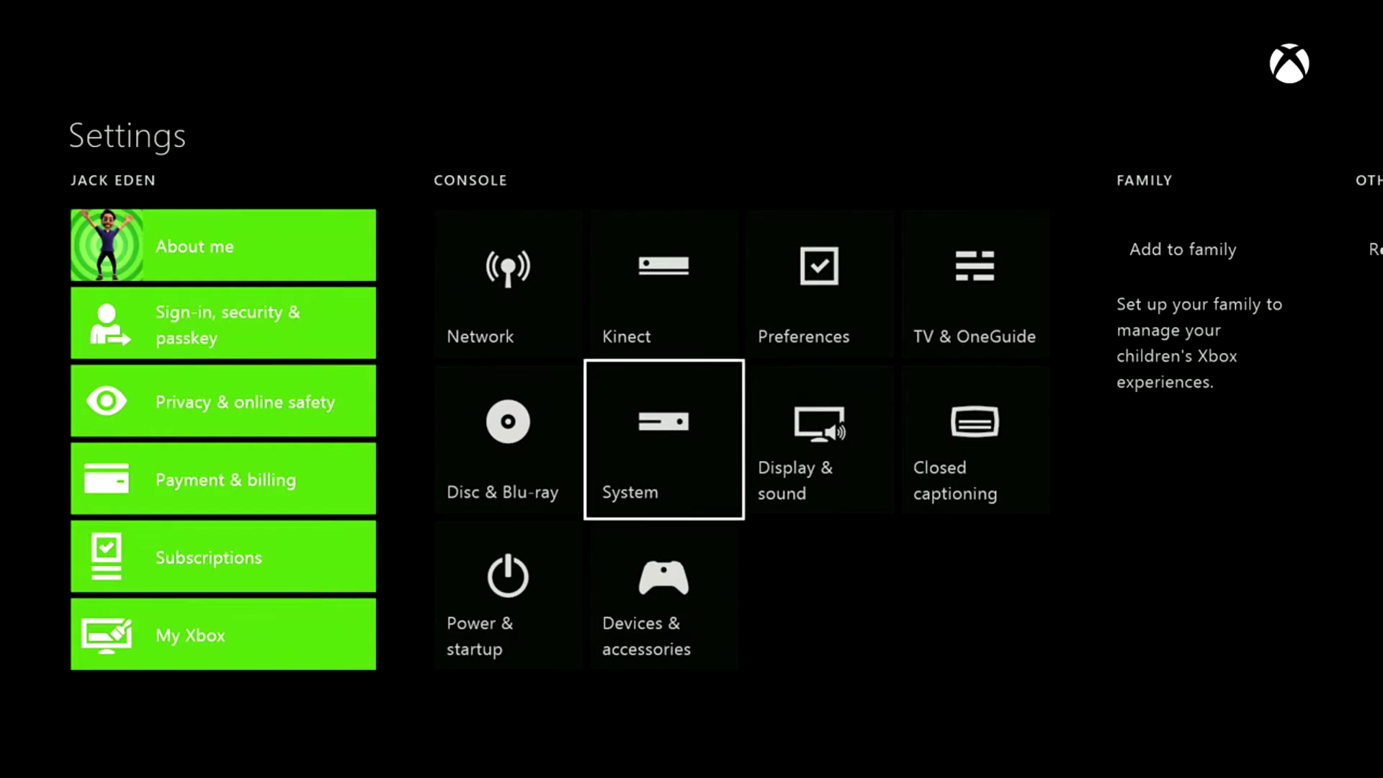
key(Left)
key(Left)
key(Right)
key(Right)
key(Right)
key(Left)
key(Left)
key(Up)
key(Down)
key(Right)
key(Up)
key(Down)
key(Right)
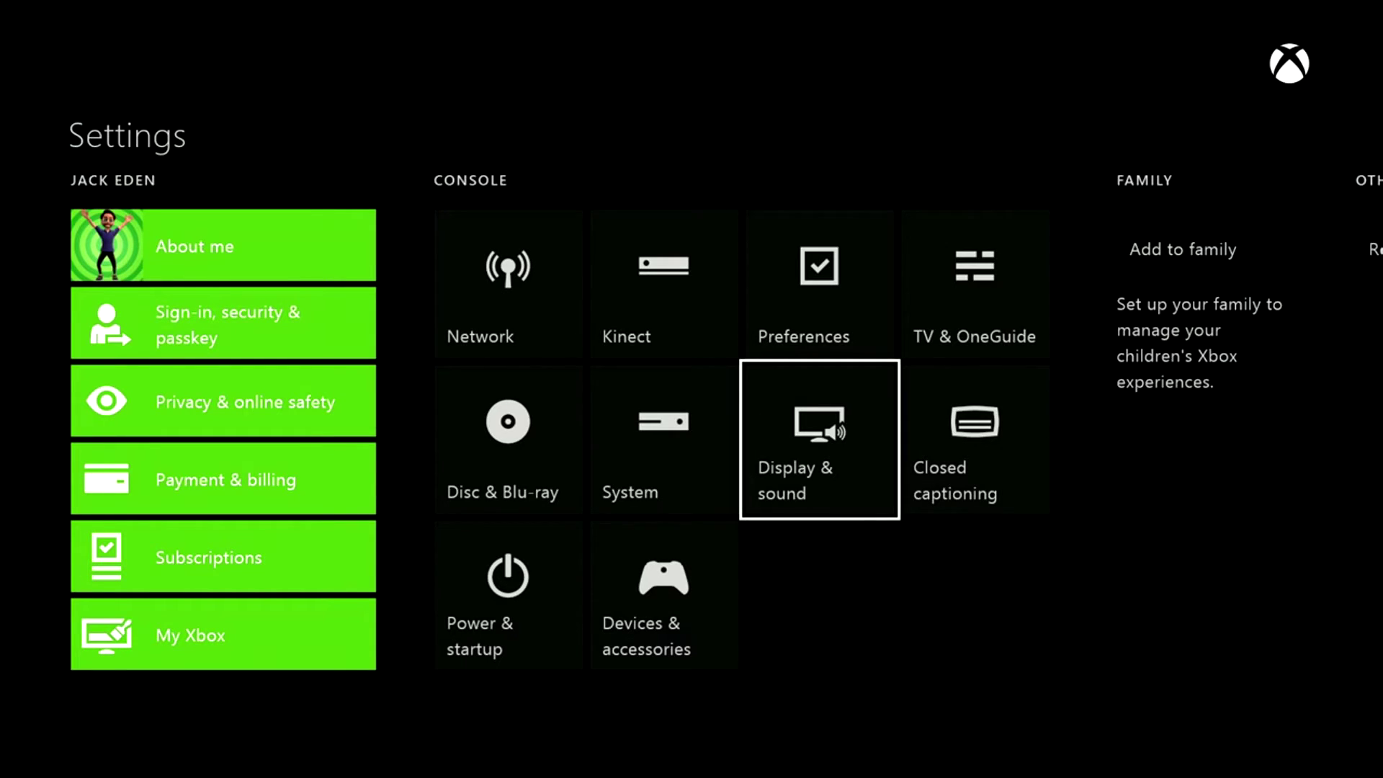
key(Right)
key(Left)
key(Left)
key(Up)
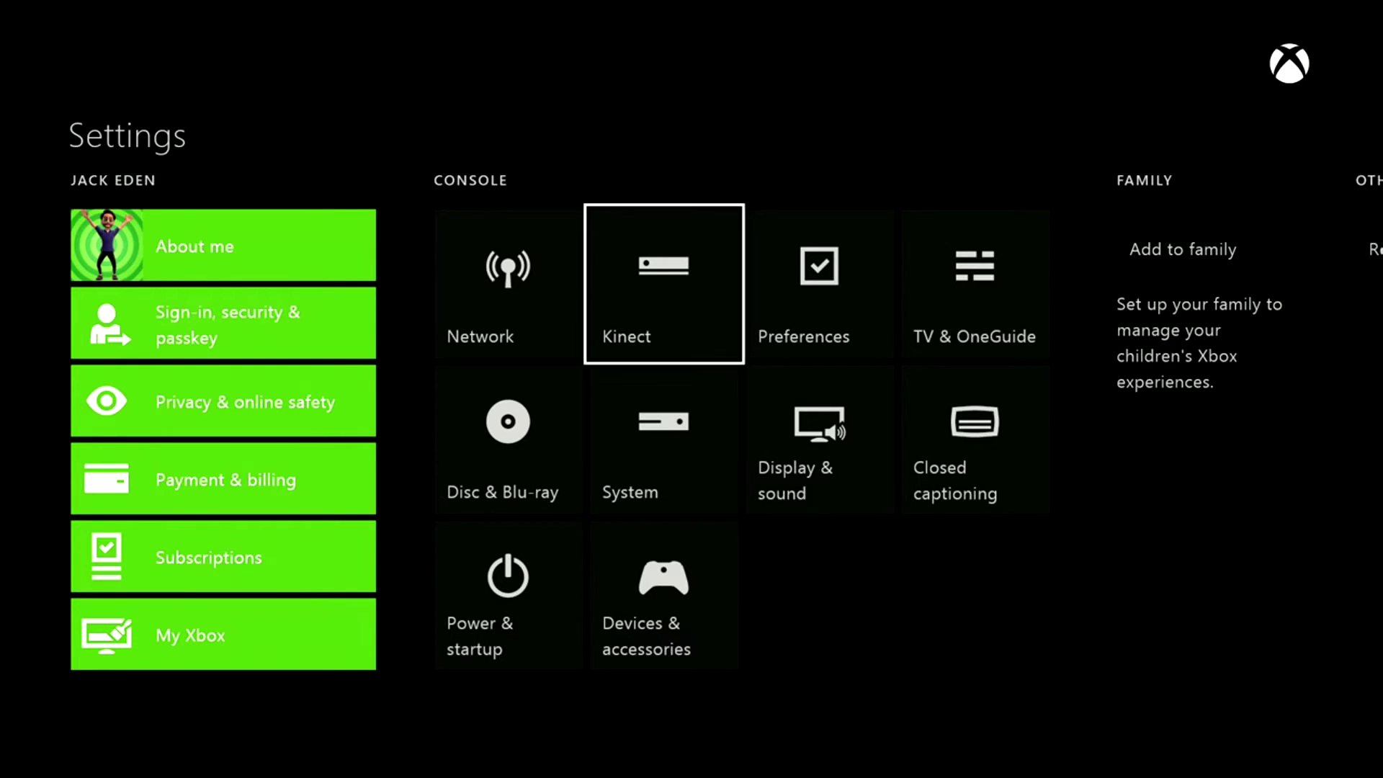
Take the stream out of full screen, shrink its window slightly and reposition it on the desktop
mouse_move(1110, 25)
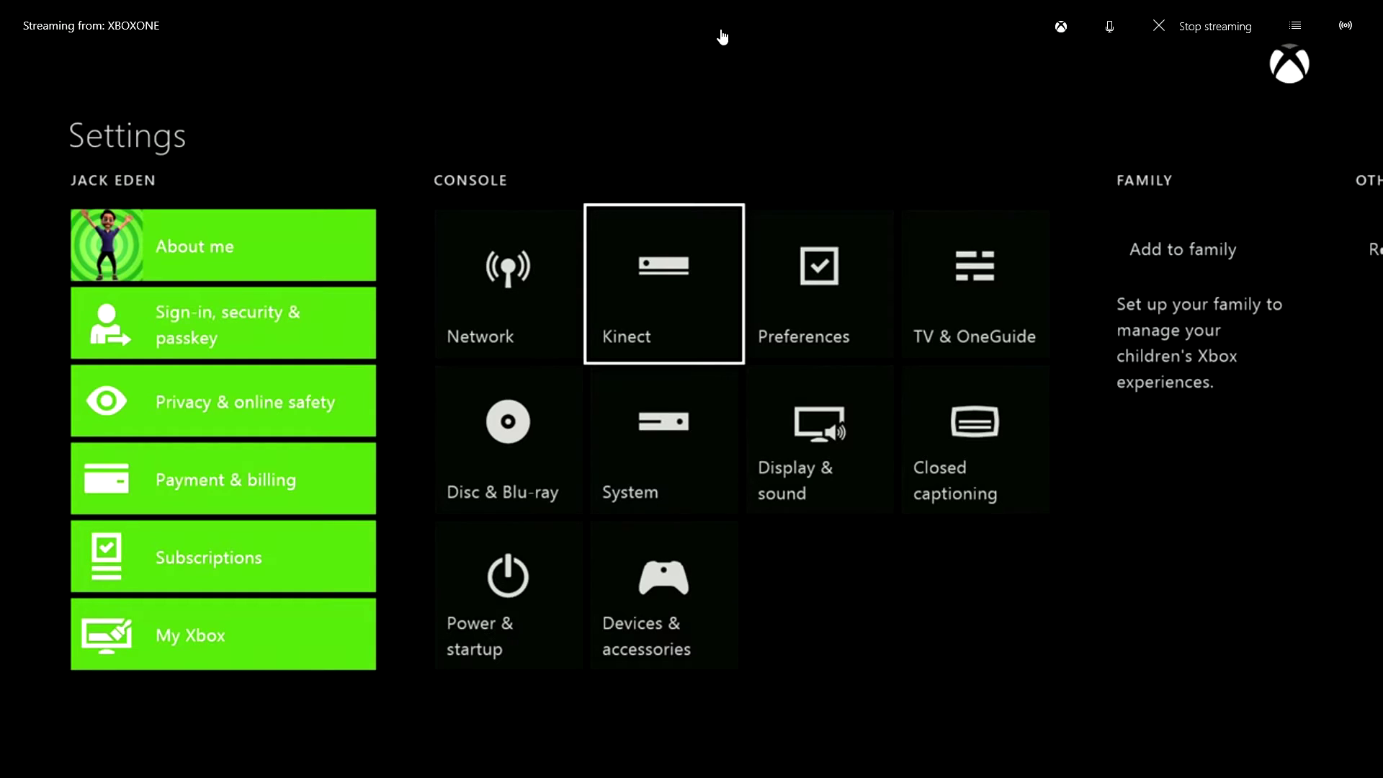
mouse_move(718, 7)
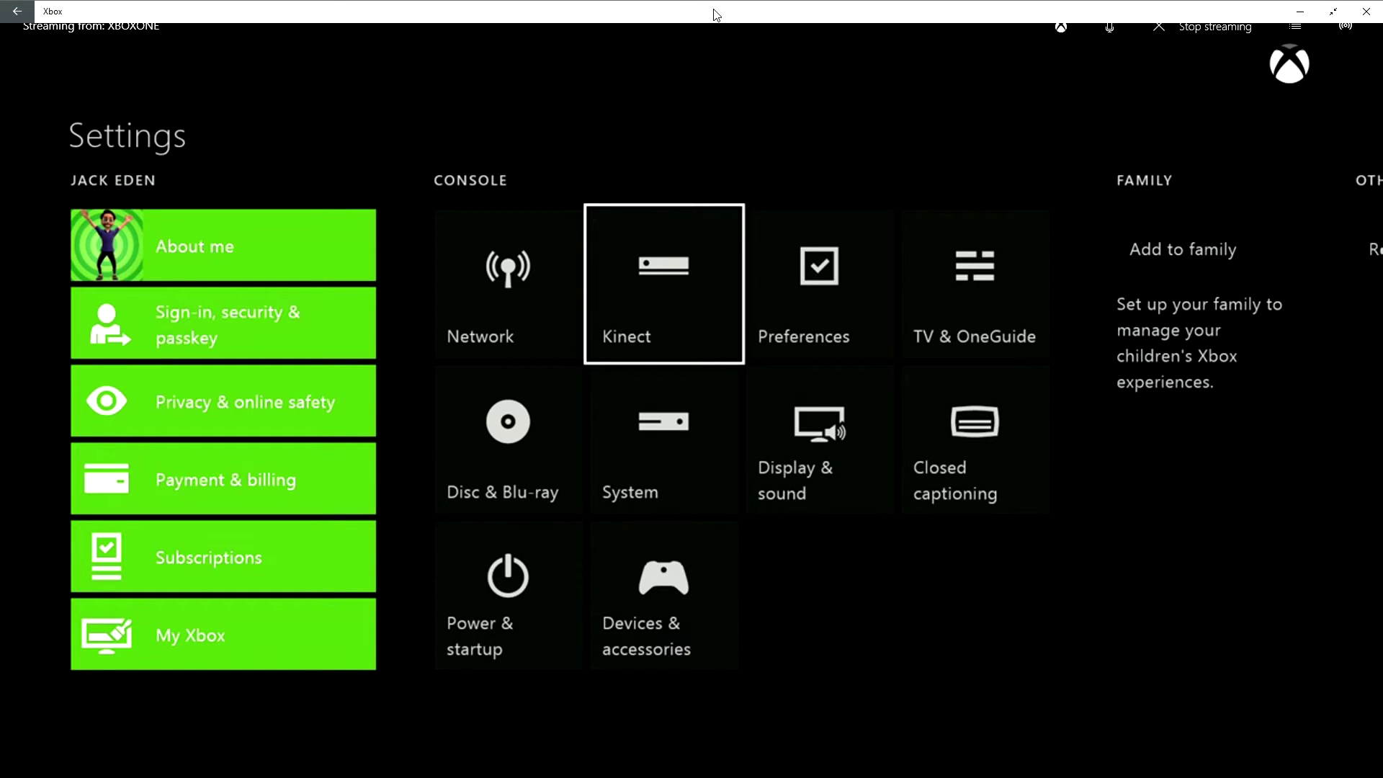
click(1331, 13)
drag(576, 25, 514, 19)
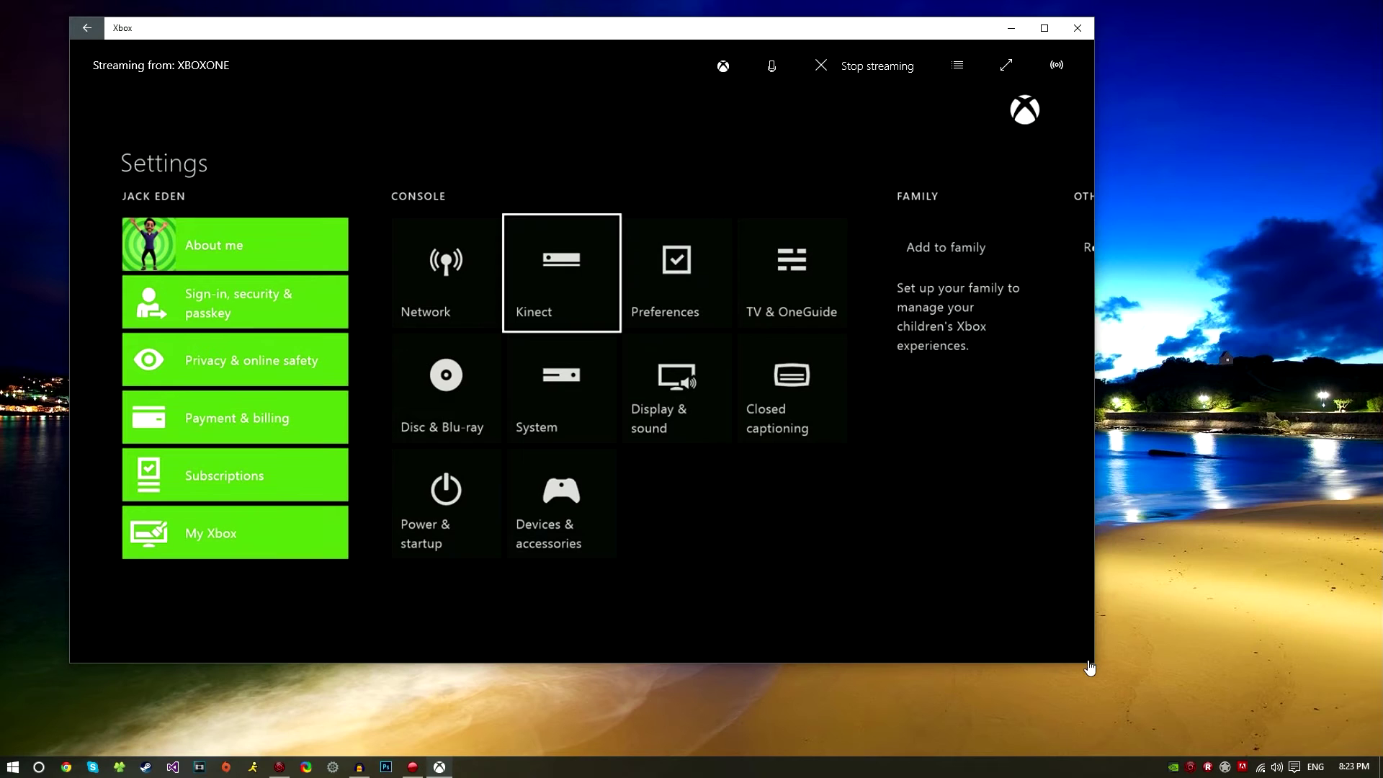
drag(1094, 664, 1062, 646)
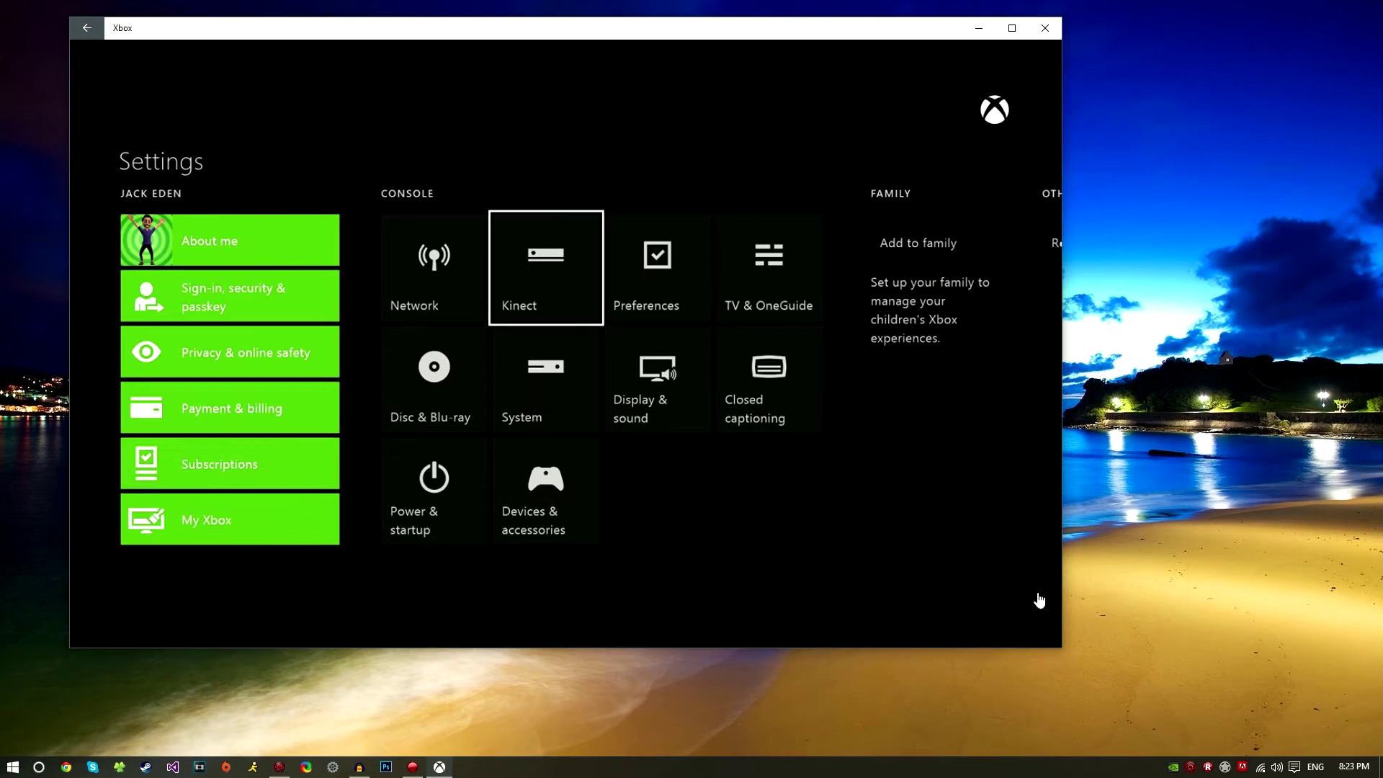
drag(647, 36, 602, 38)
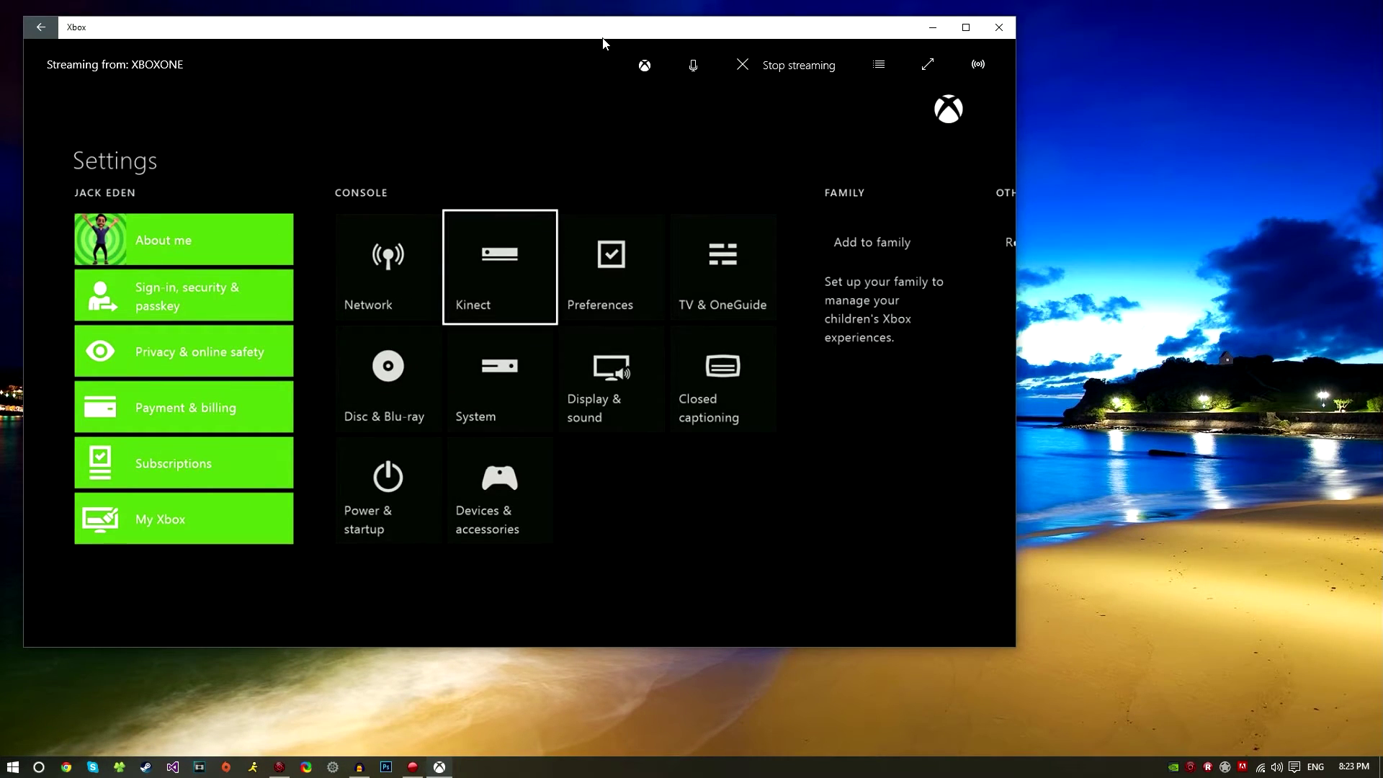
Test navigation of the Settings tiles in the windowed stream, finishing on Disc & Blu-ray
key(Down)
key(Right)
key(Right)
key(Left)
key(Left)
key(Left)
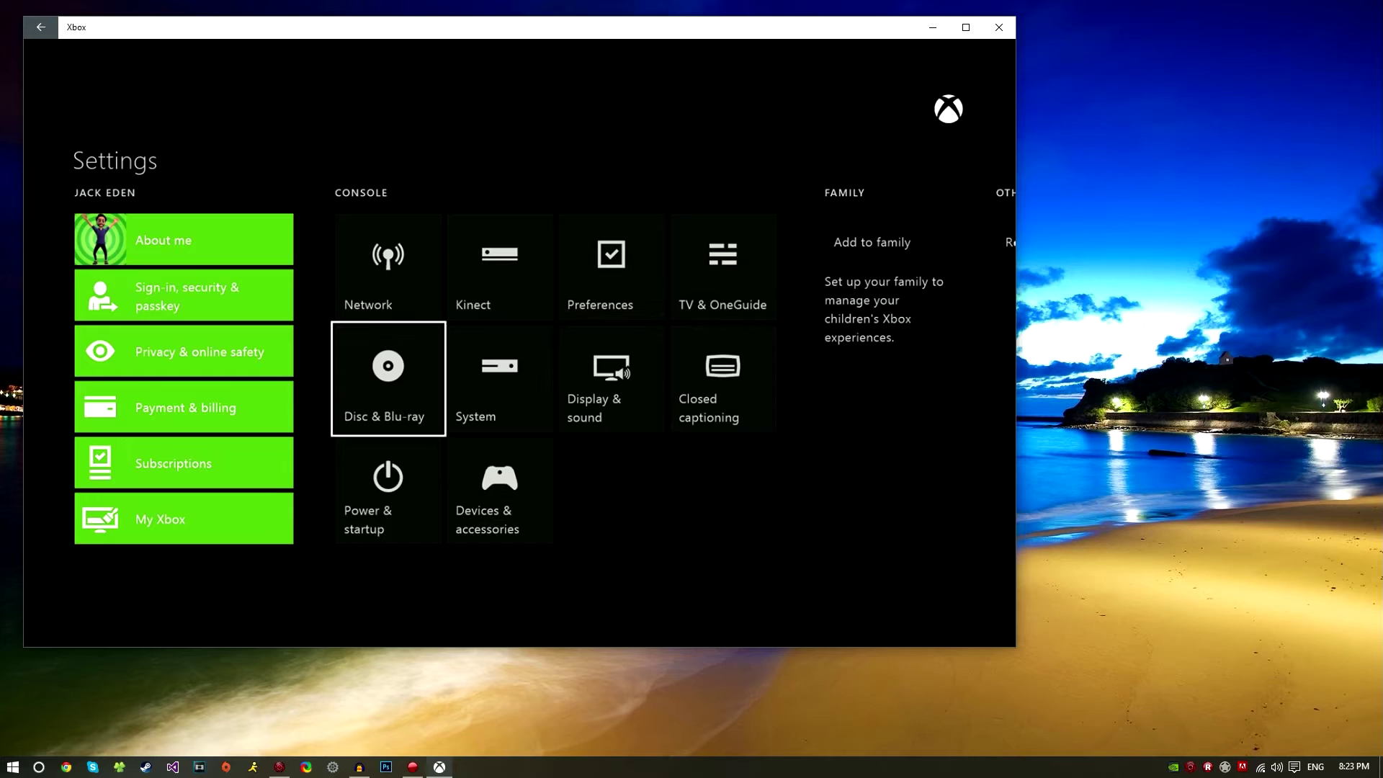
key(Down)
key(Up)
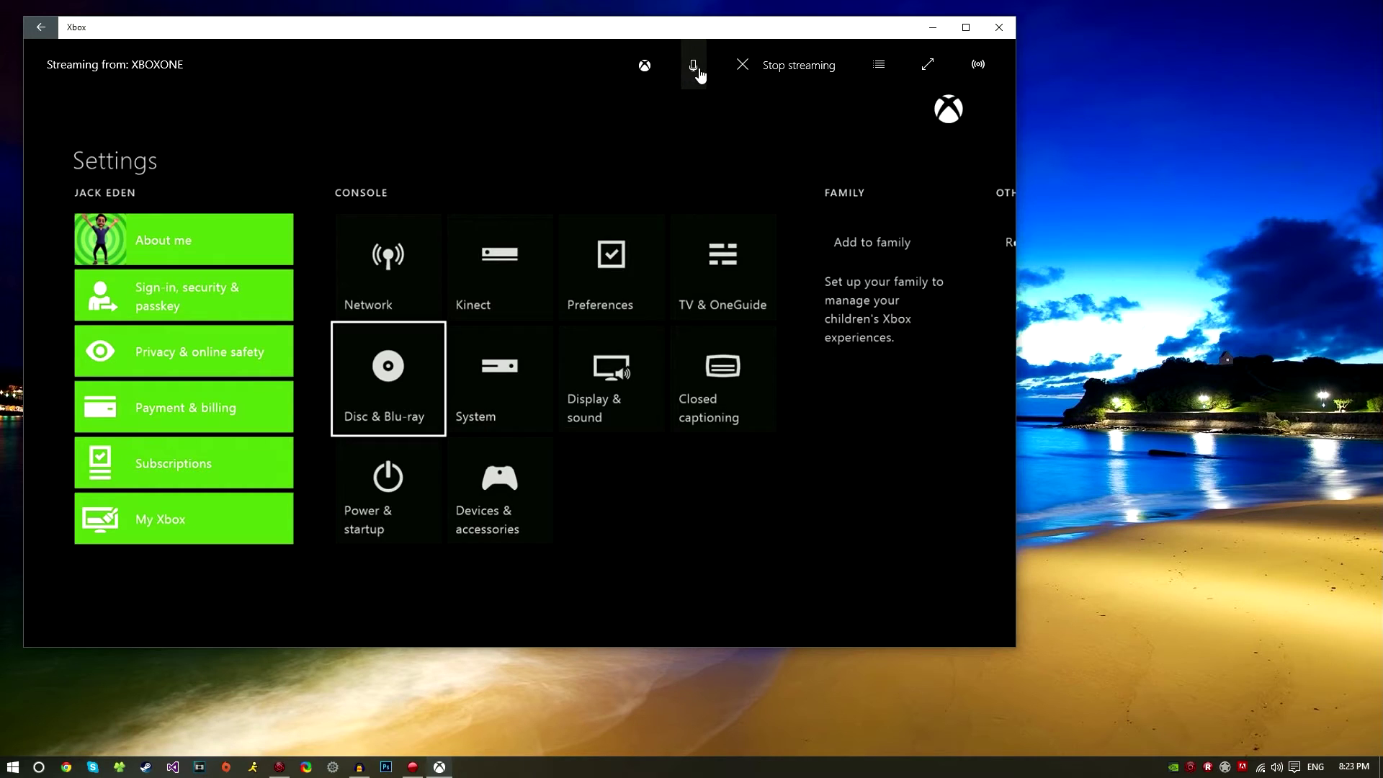
Return the console to its Home screen and display the stream quality options (High, Medium, Low)
click(645, 66)
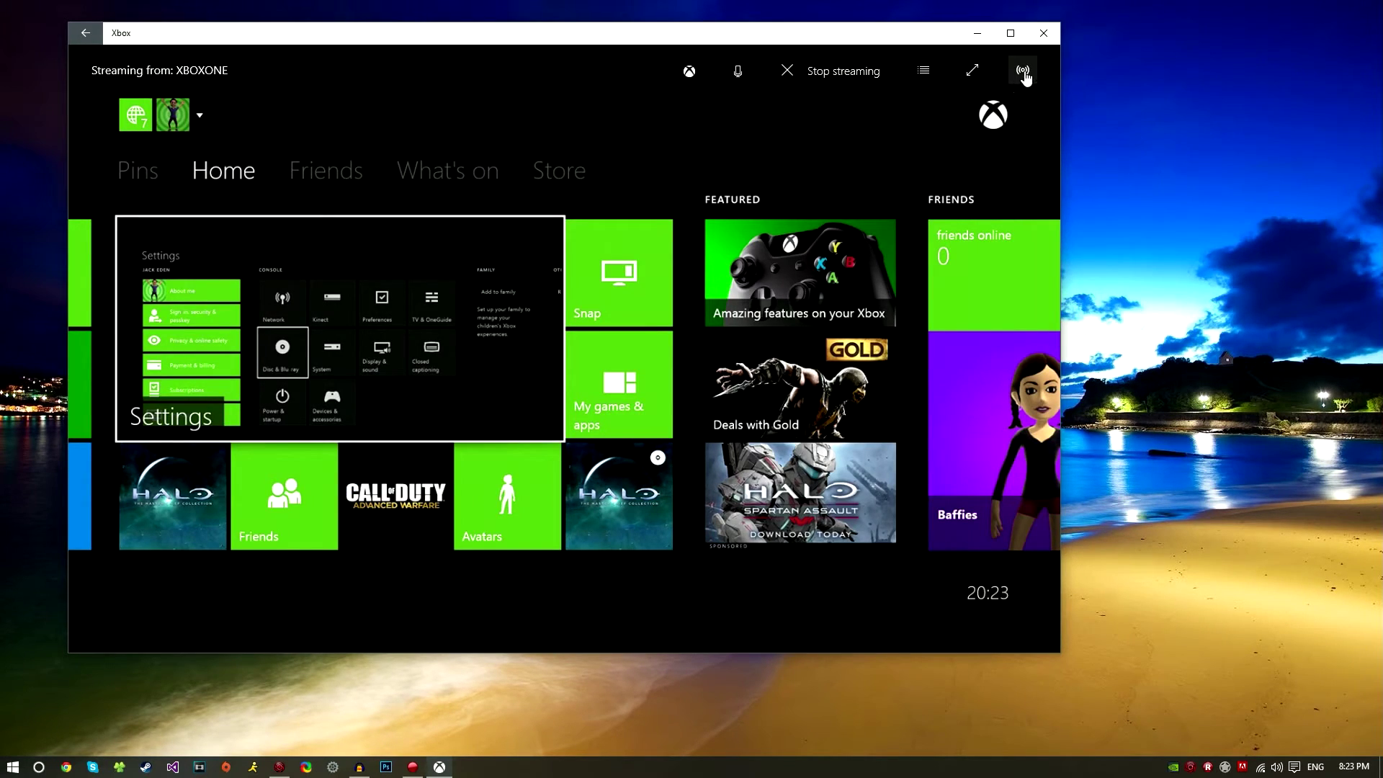
click(1024, 72)
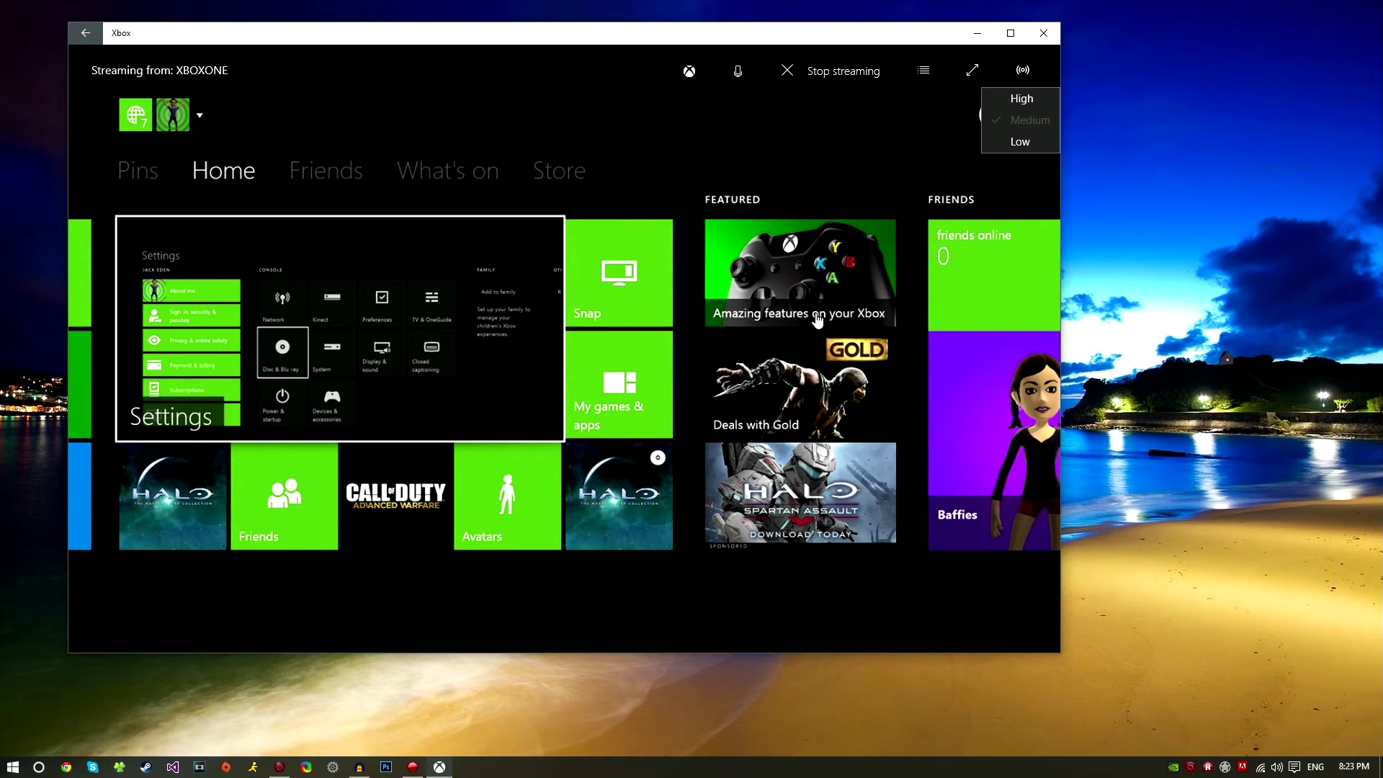
drag(504, 32, 560, 36)
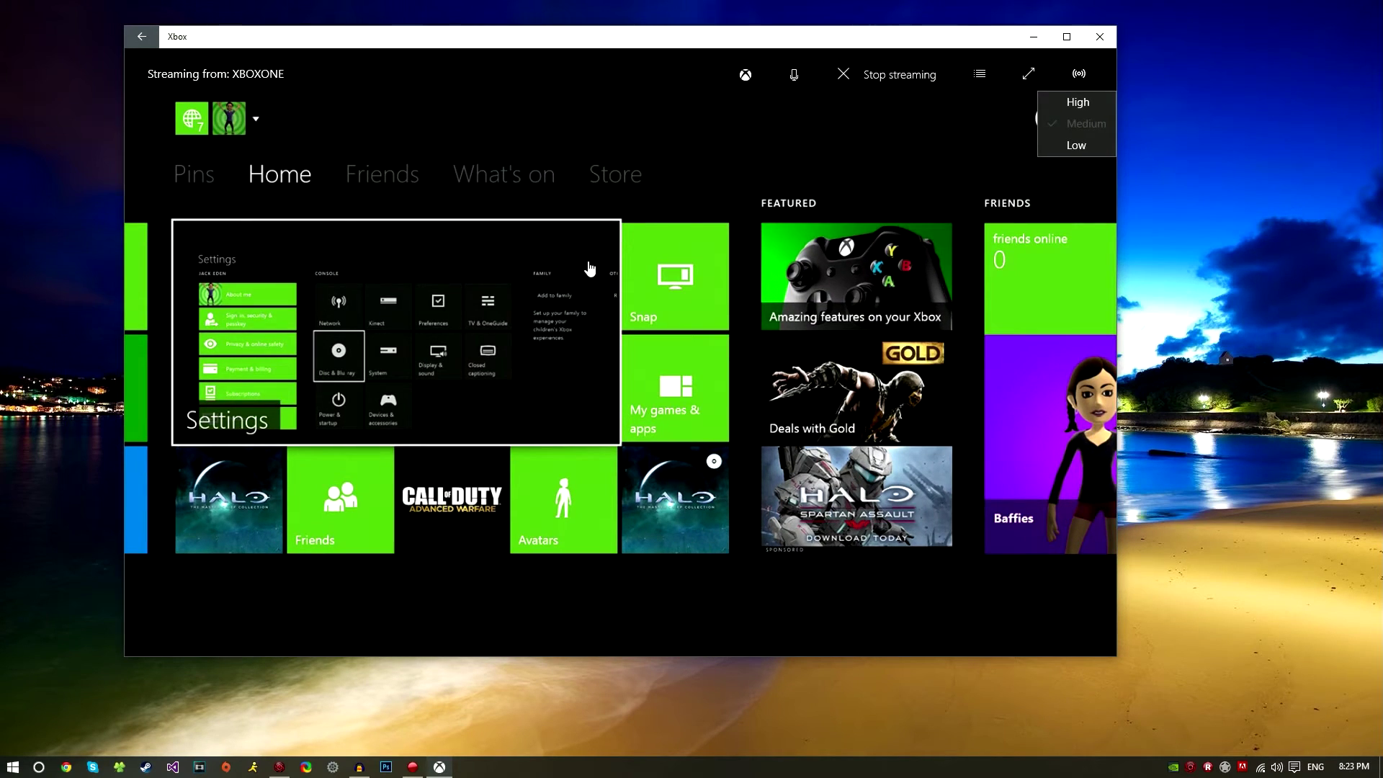
Launch the Halo: The Master Chief Collection disc game from the console's Home screen
key(Down)
key(Right)
key(Right)
key(Right)
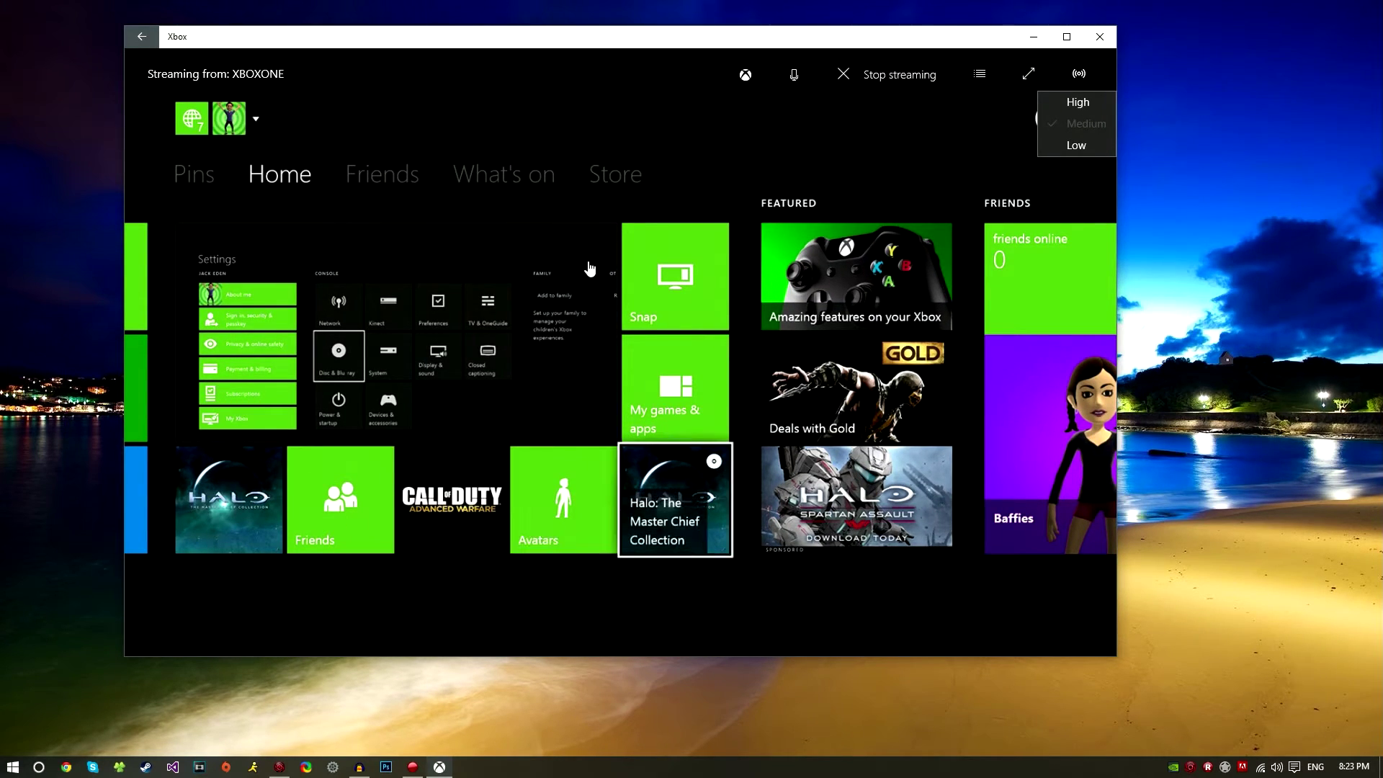
key(Return)
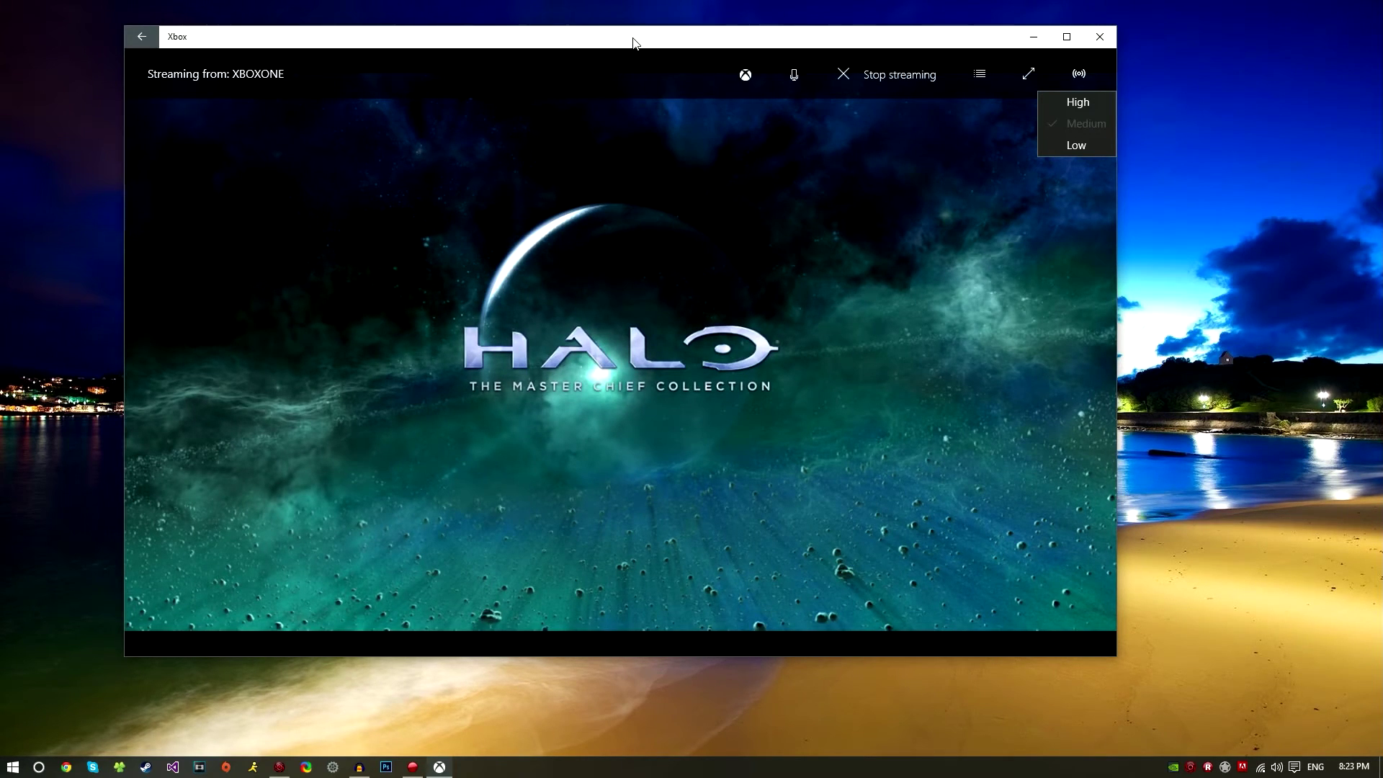
Dismiss the stream quality list, reposition the stream window and enlarge it to fill most of the desktop
drag(629, 40, 647, 47)
click(994, 145)
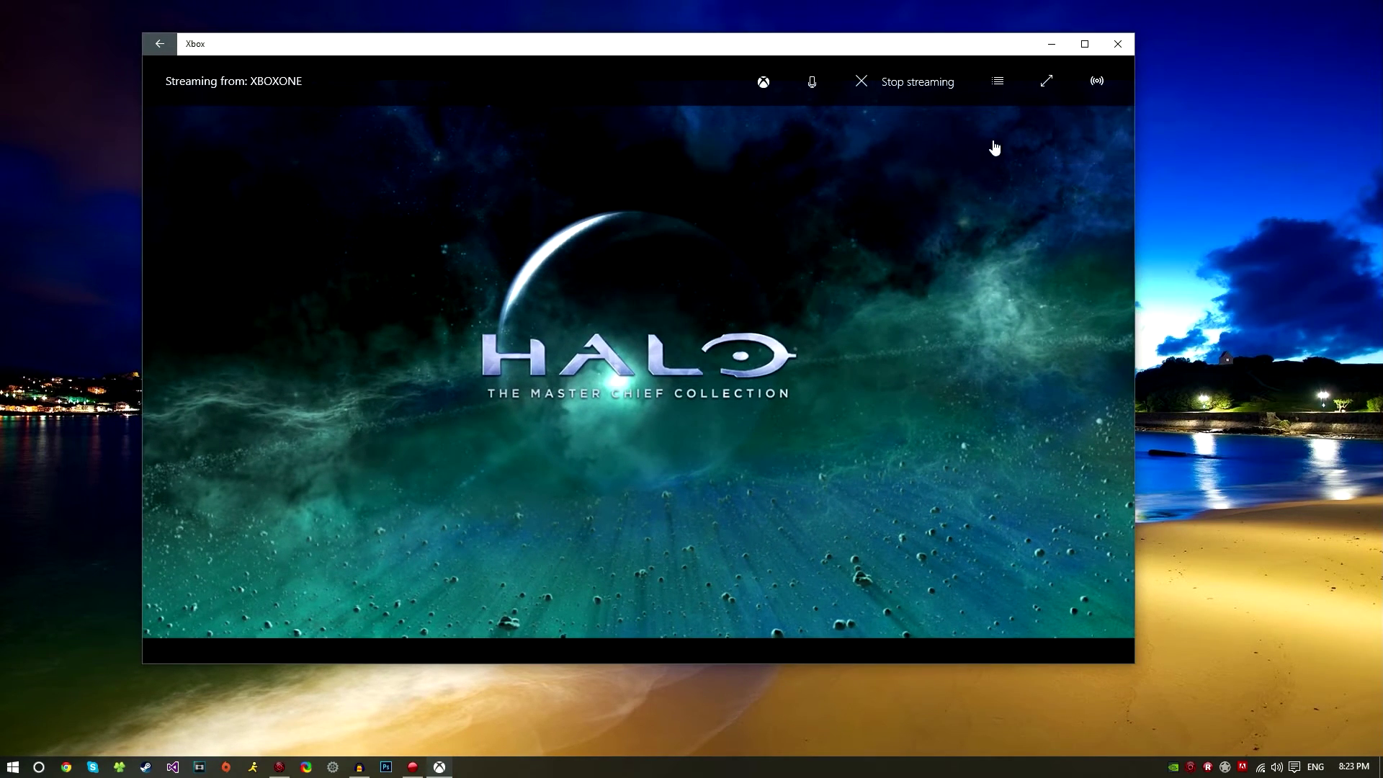
drag(931, 53, 827, 44)
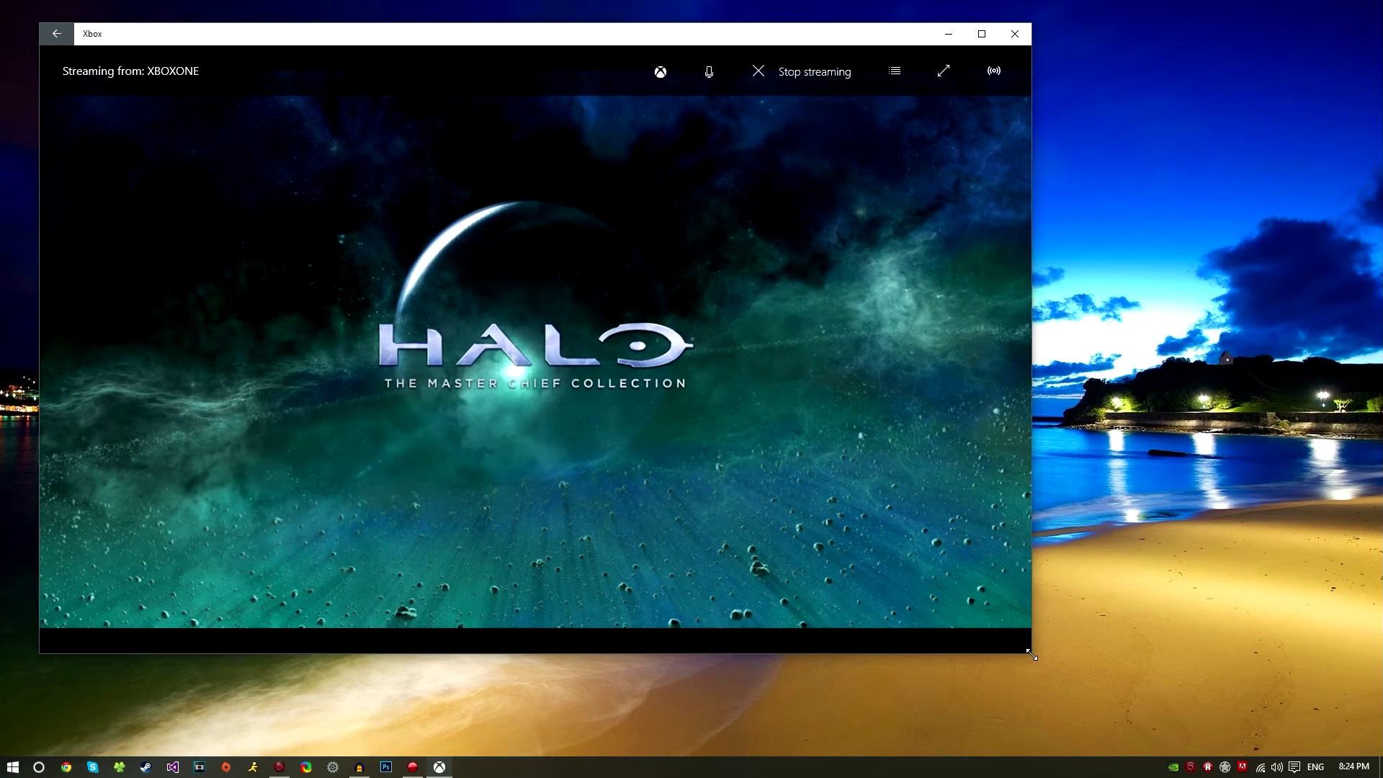
drag(1032, 656, 1347, 742)
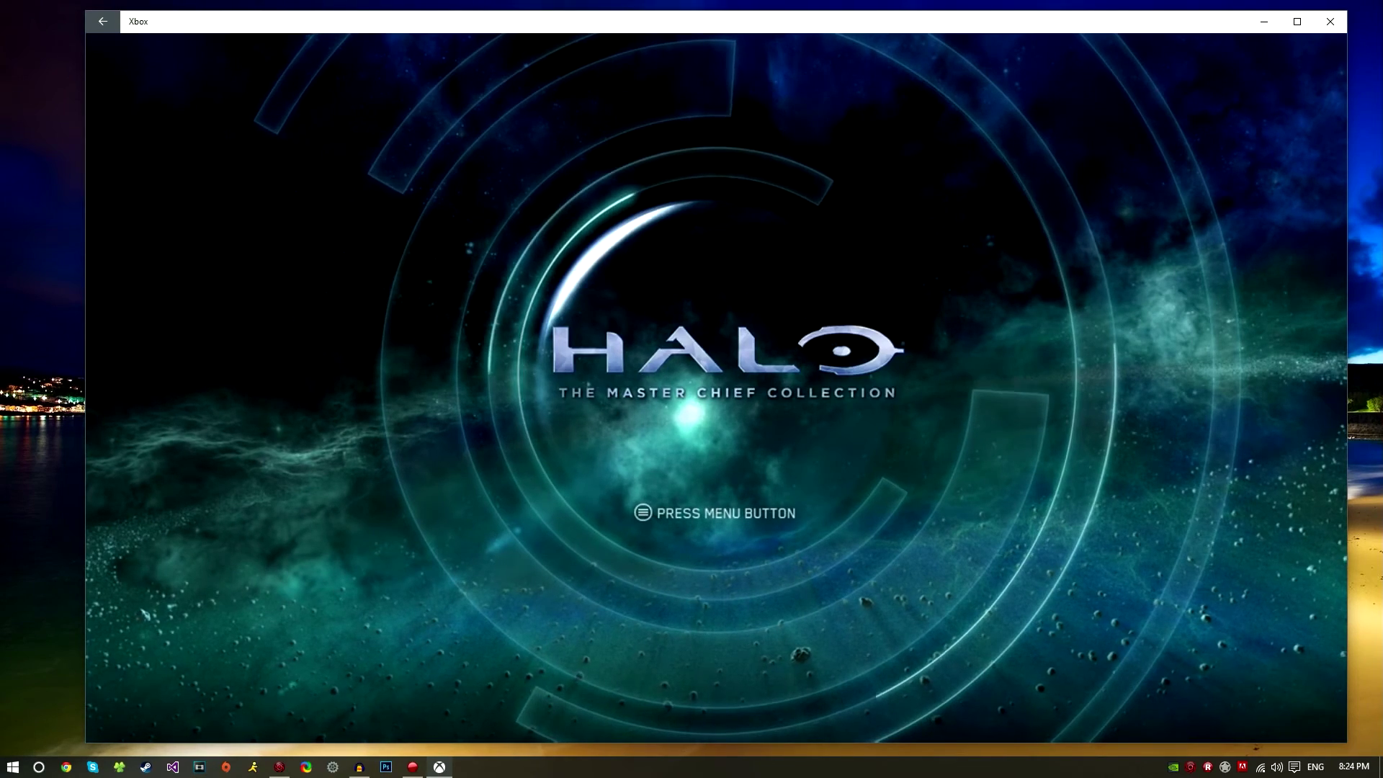